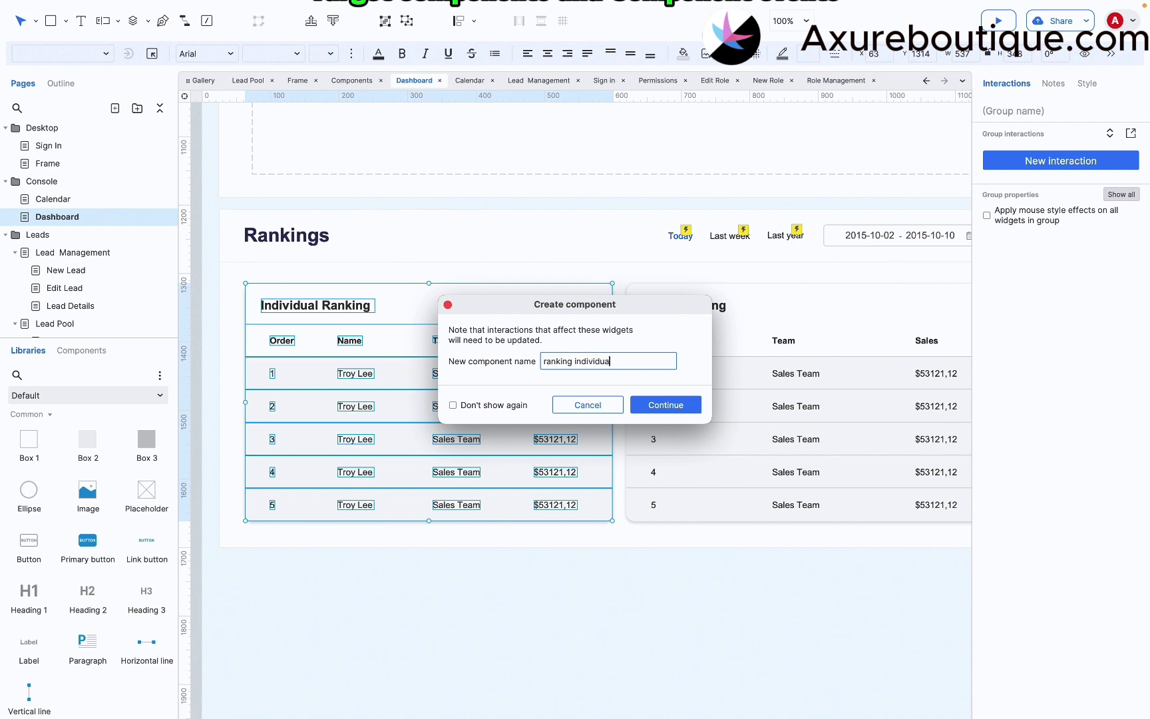
# - Finish creating the ranking individual component and place a primary button below the Individual Ranking table
pyautogui.click(647, 405)
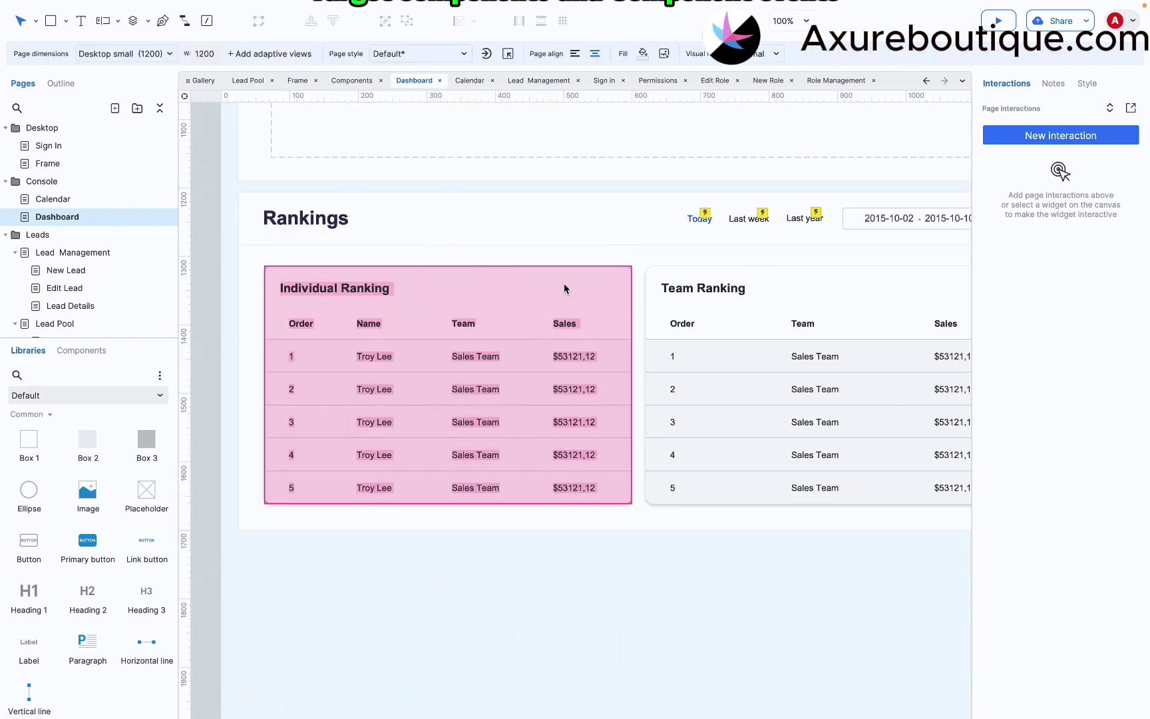
pyautogui.moveTo(87, 554); pyautogui.dragTo(390, 551)
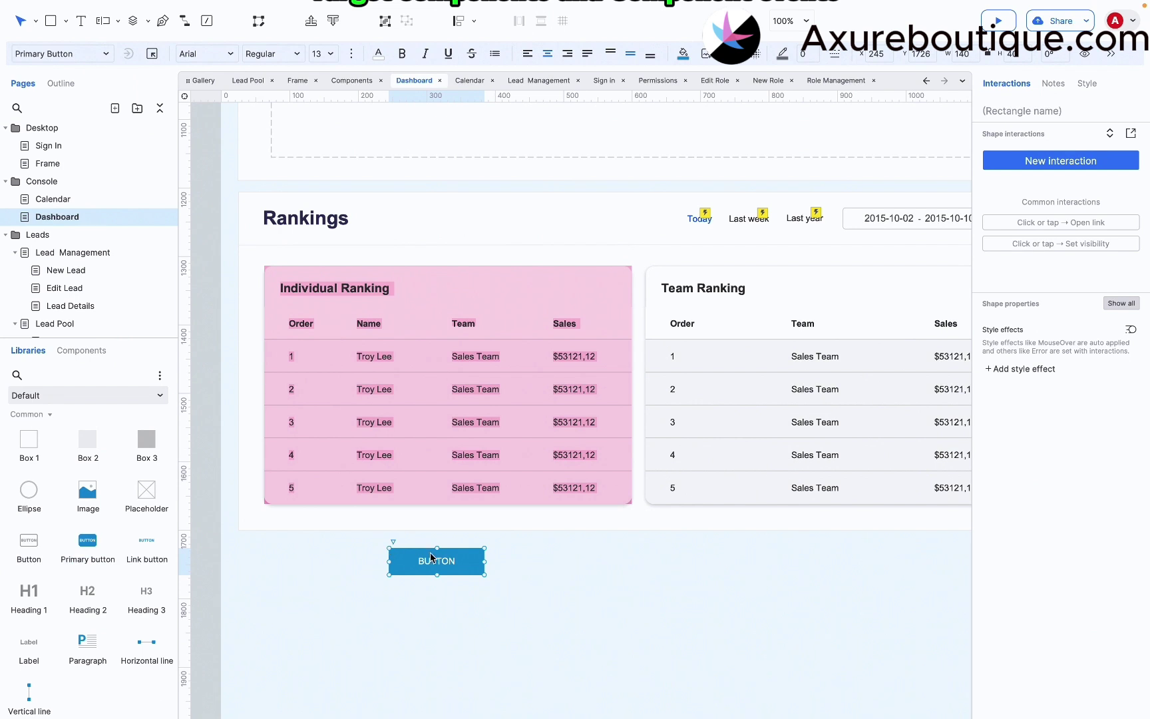
# - Give the button a Click or tap interaction that toggles the visibility of the ranking individual component
pyautogui.click(1018, 160)
pyautogui.click(1015, 197)
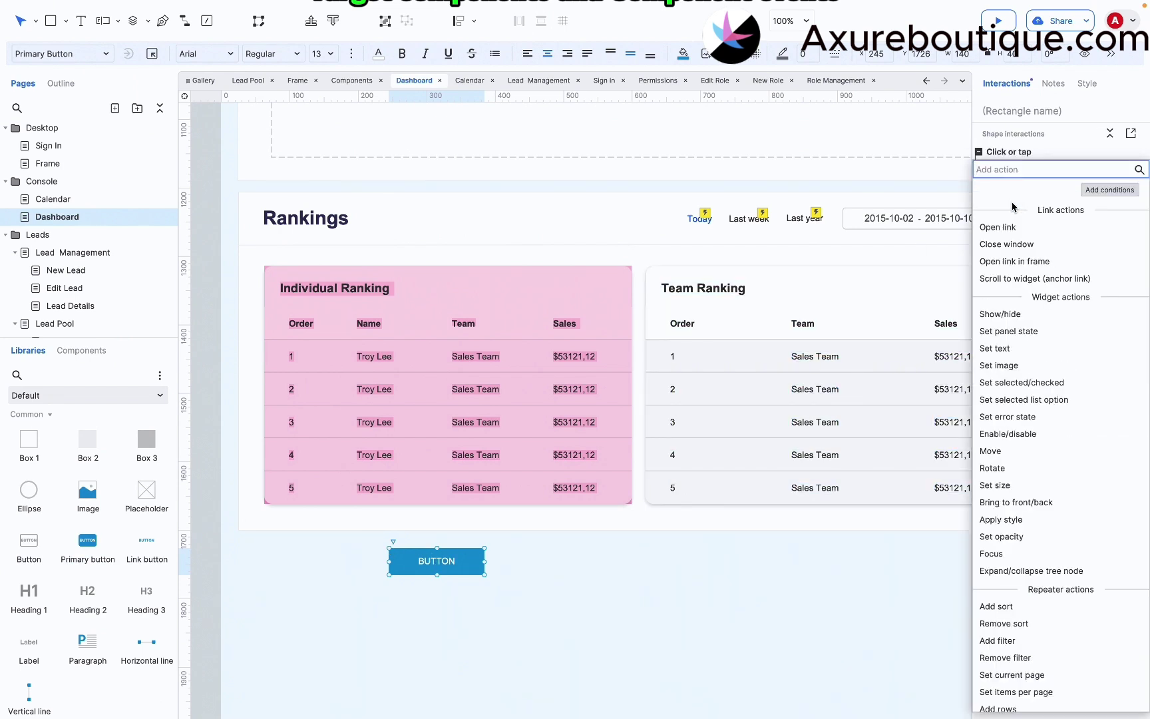
pyautogui.click(1010, 313)
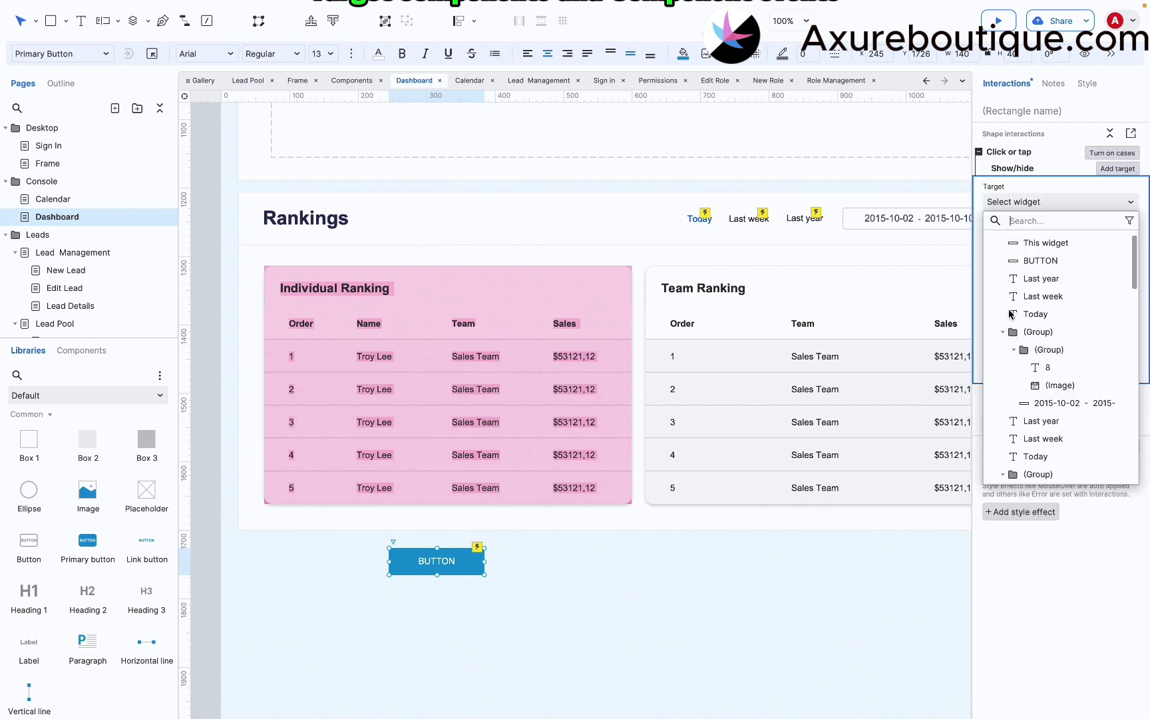
pyautogui.write('rank')
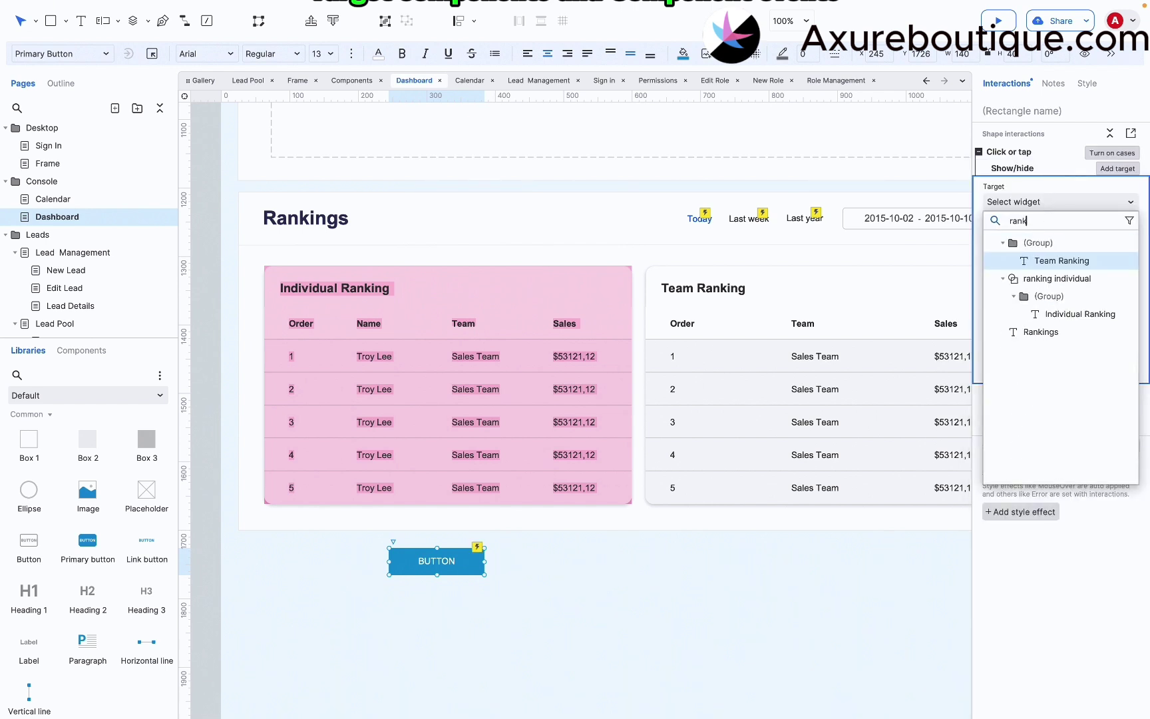
pyautogui.click(1038, 278)
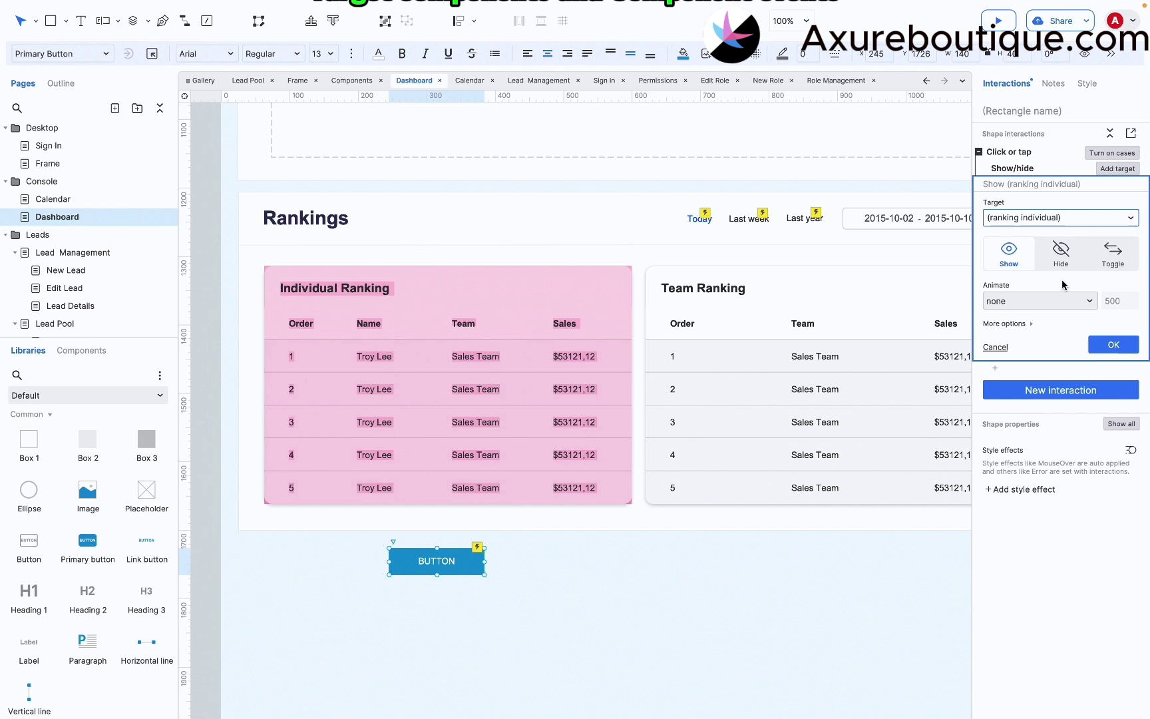
pyautogui.click(1106, 256)
# - Preview the Dashboard page in the browser, test the button's visibility toggle repeatedly, and return to Axure RP
pyautogui.click(998, 20)
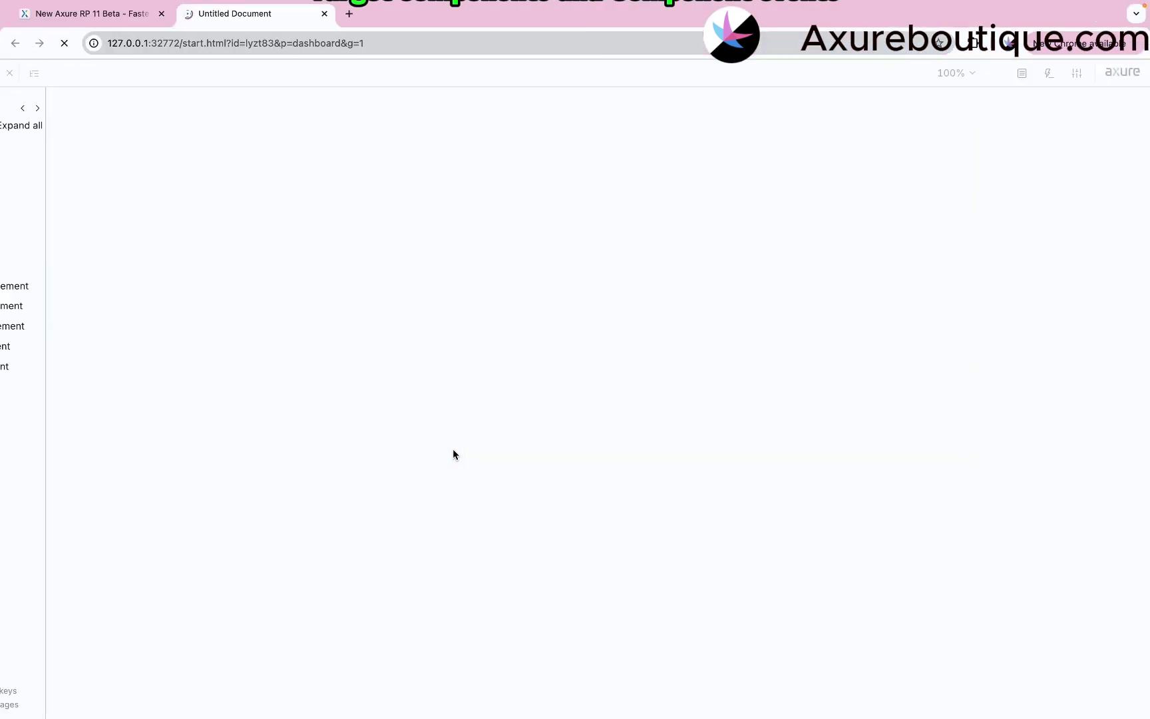
pyautogui.scroll(-8, 453, 455)
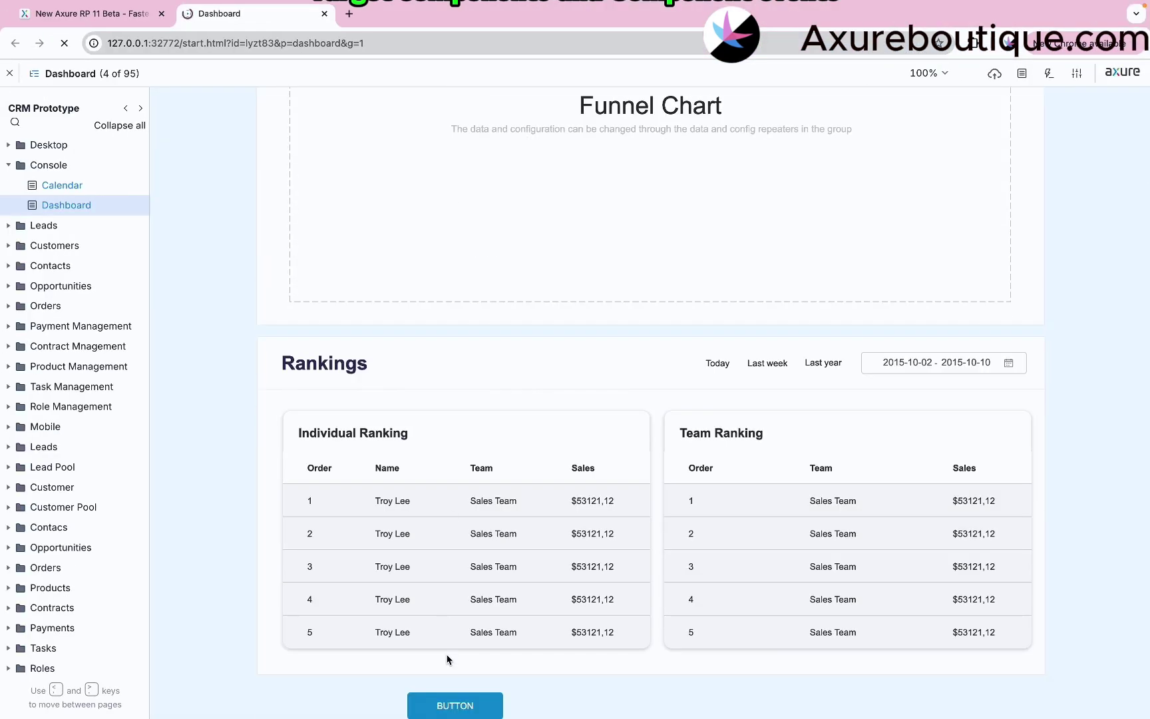
pyautogui.click(459, 711)
pyautogui.click(458, 710)
pyautogui.click(459, 711)
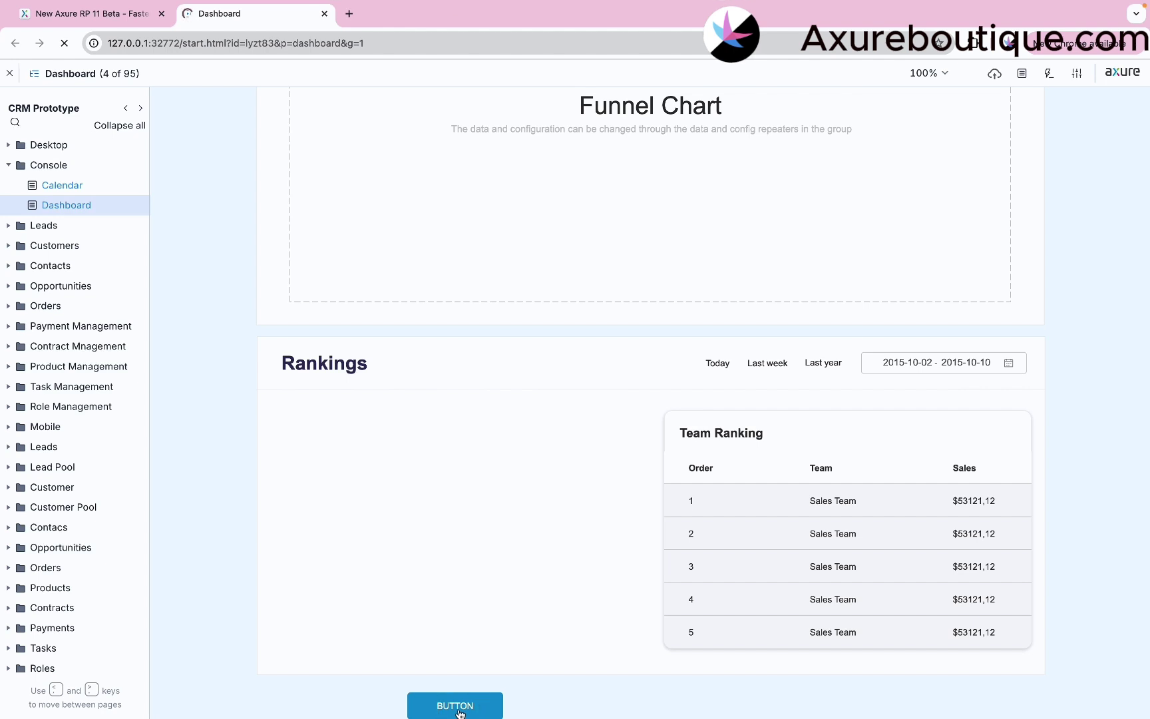
pyautogui.click(324, 13)
pyautogui.hotkey('ctrl', 'Right')
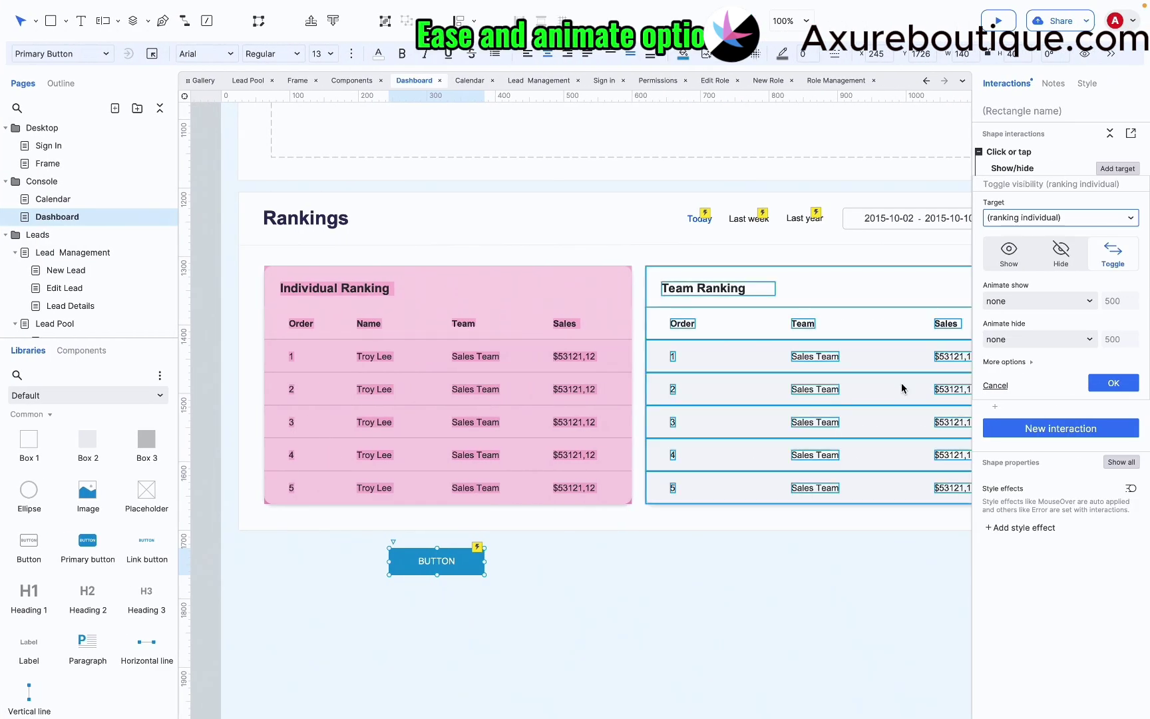
# - Replace the button's toggle interaction with a new Click or tap Show/hide action targeting the ranking individual component
pyautogui.click(1029, 160)
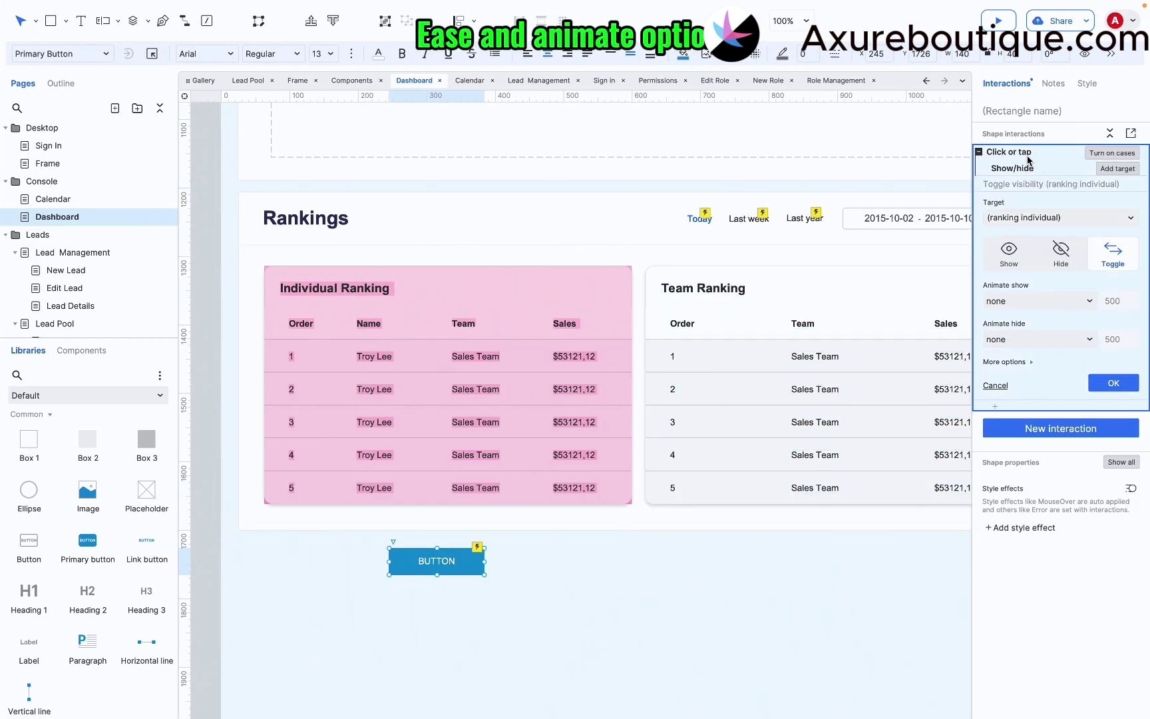
pyautogui.press('Delete')
pyautogui.click(1029, 160)
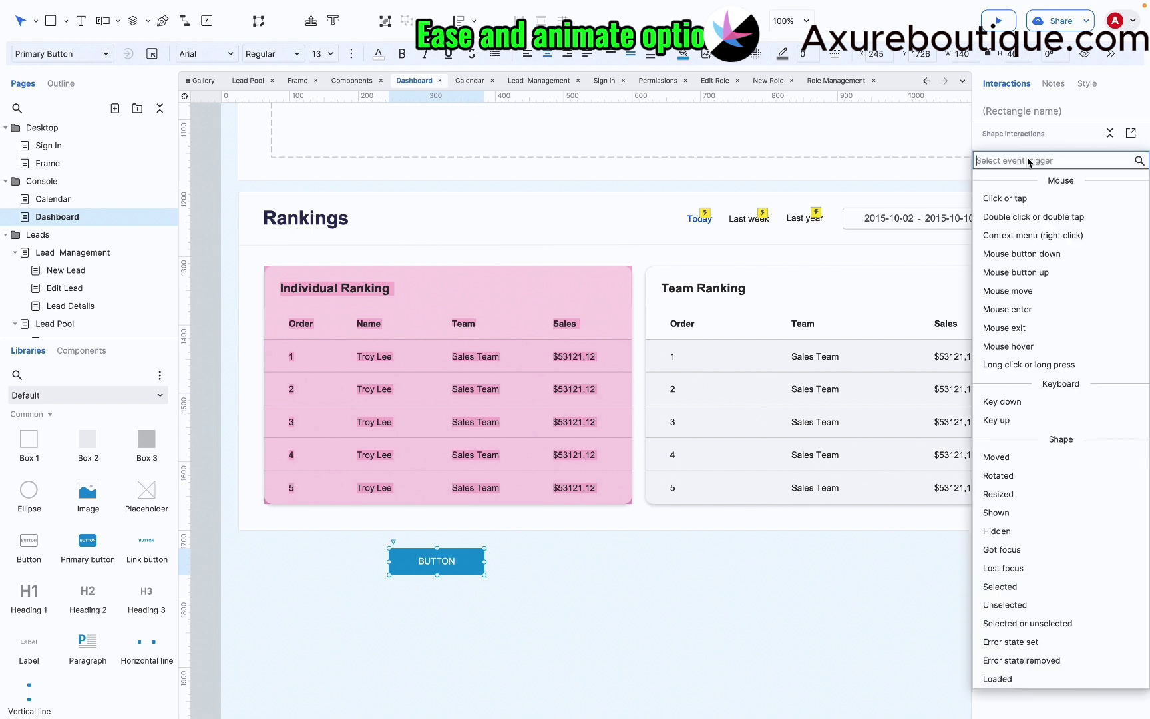
pyautogui.click(1022, 198)
pyautogui.click(1019, 314)
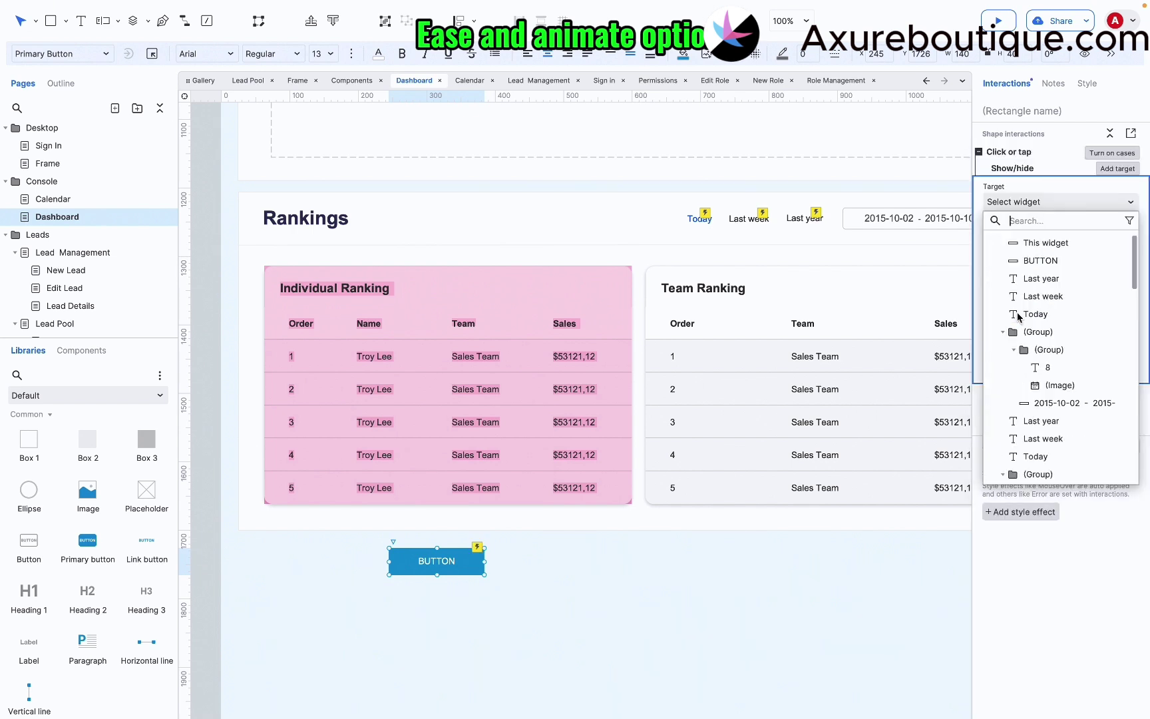
pyautogui.write('ran')
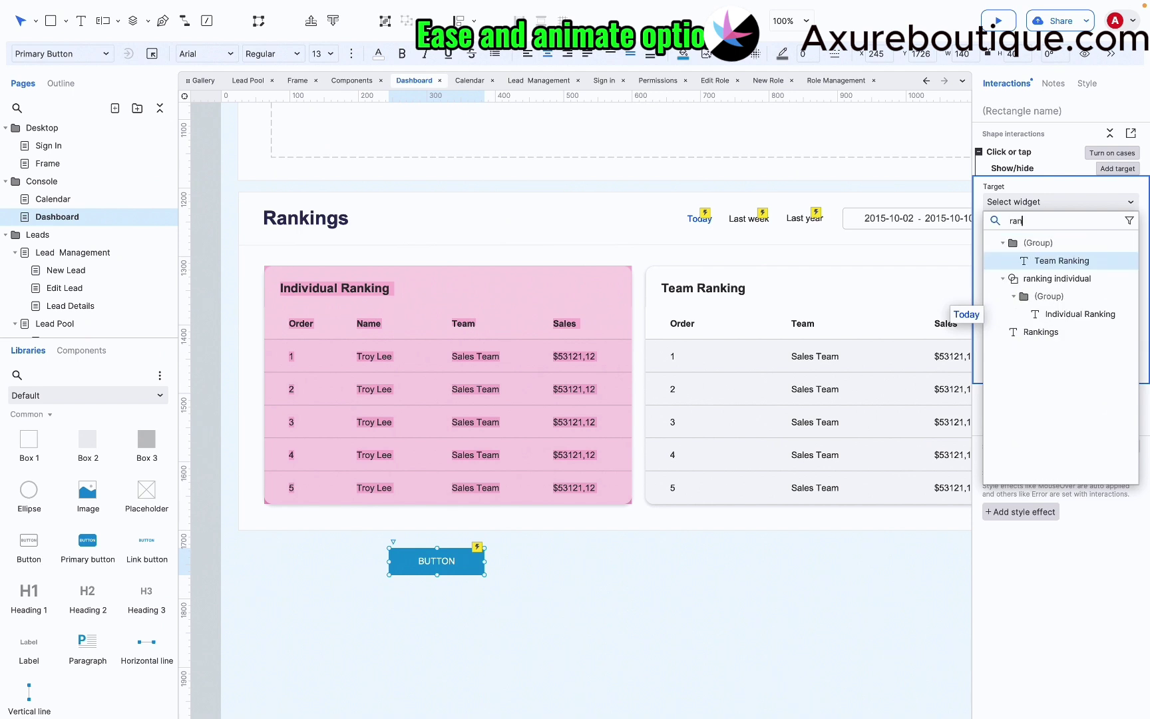
pyautogui.click(1039, 278)
# - Set the action to hide the component with a fade and scale animation and linear easing
pyautogui.click(1026, 303)
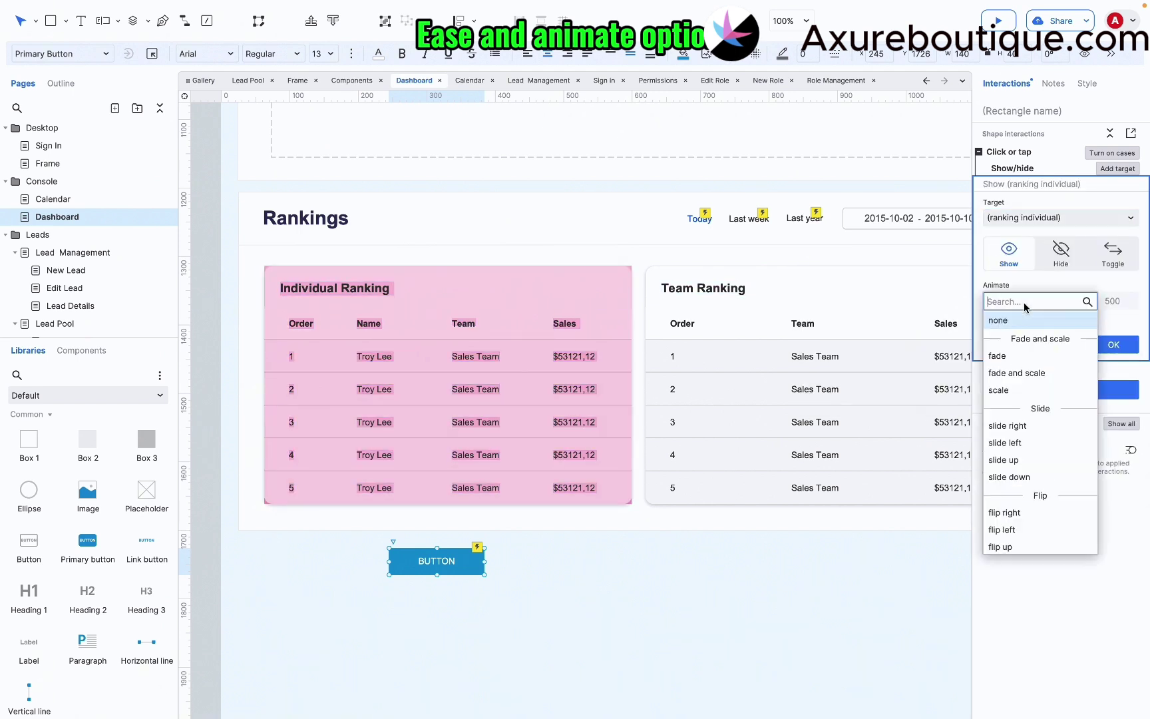
pyautogui.click(1010, 375)
pyautogui.click(1010, 379)
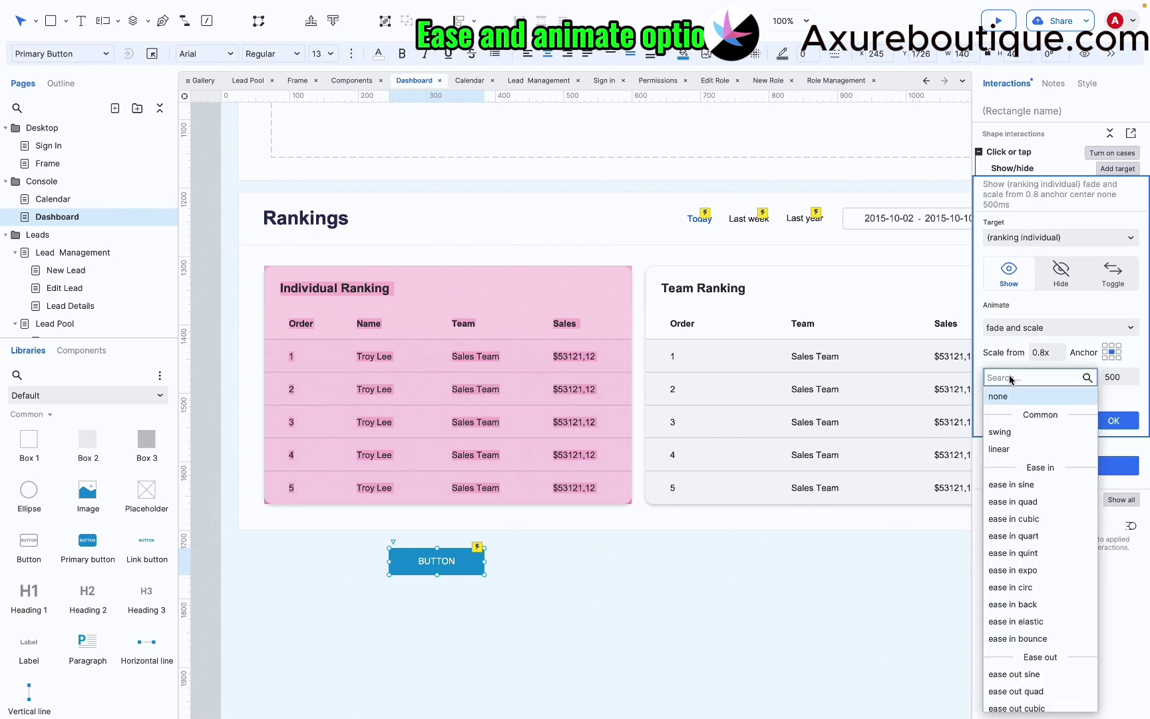
pyautogui.click(1000, 448)
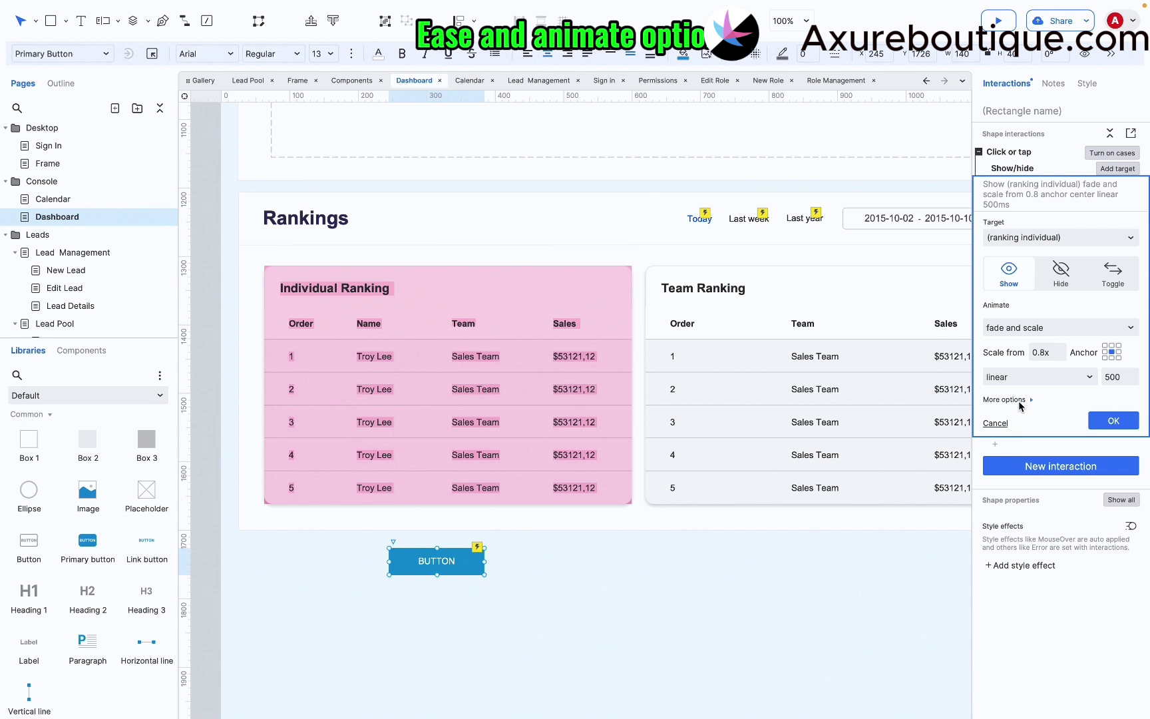
pyautogui.click(1062, 275)
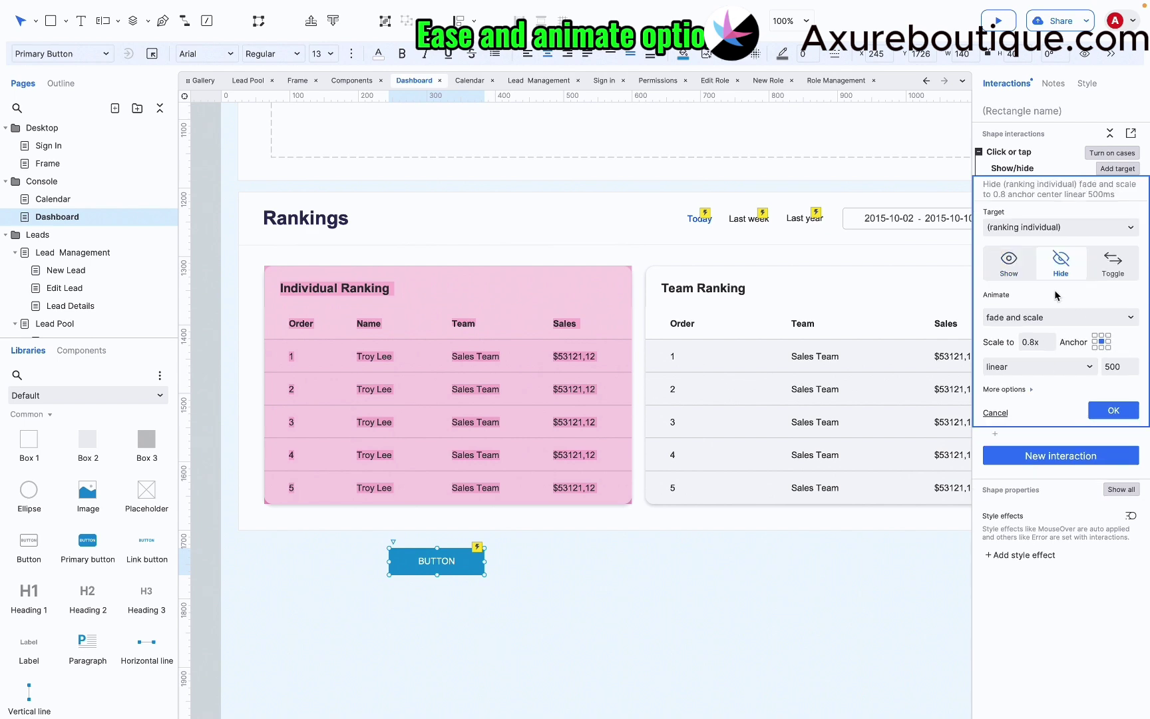
# - Preview the Dashboard page in the browser, test the button's animated hiding of the Individual Ranking table, and close the preview
pyautogui.click(999, 26)
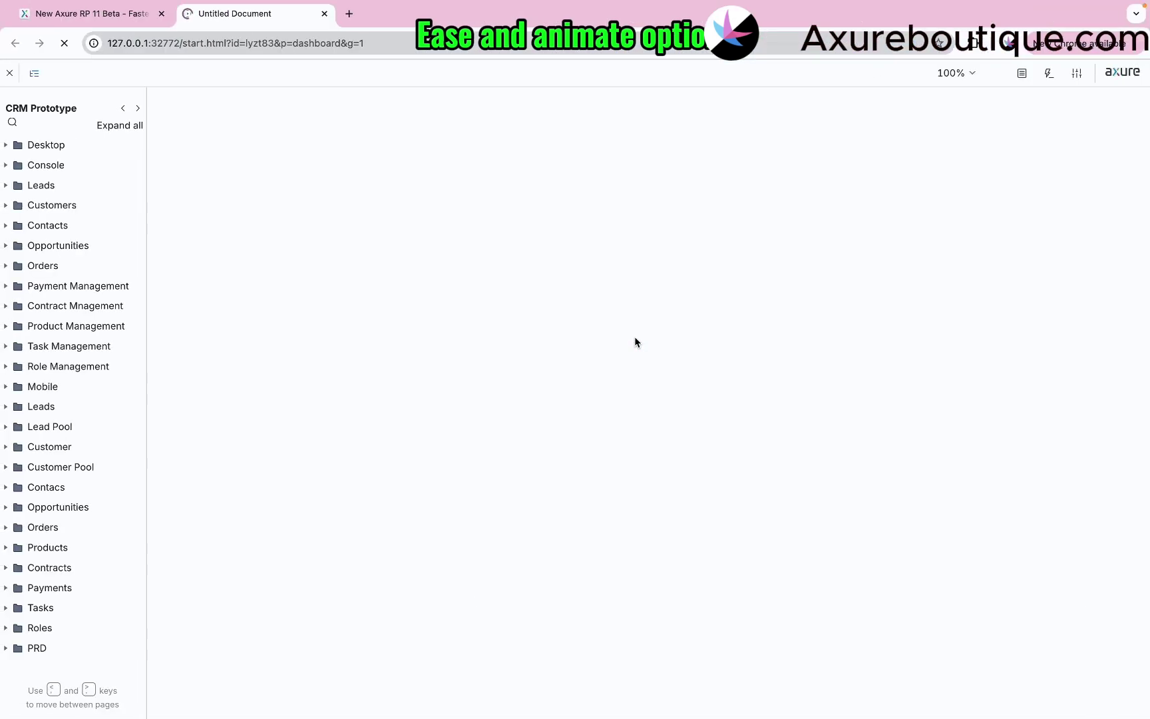
pyautogui.scroll(-9, 635, 336)
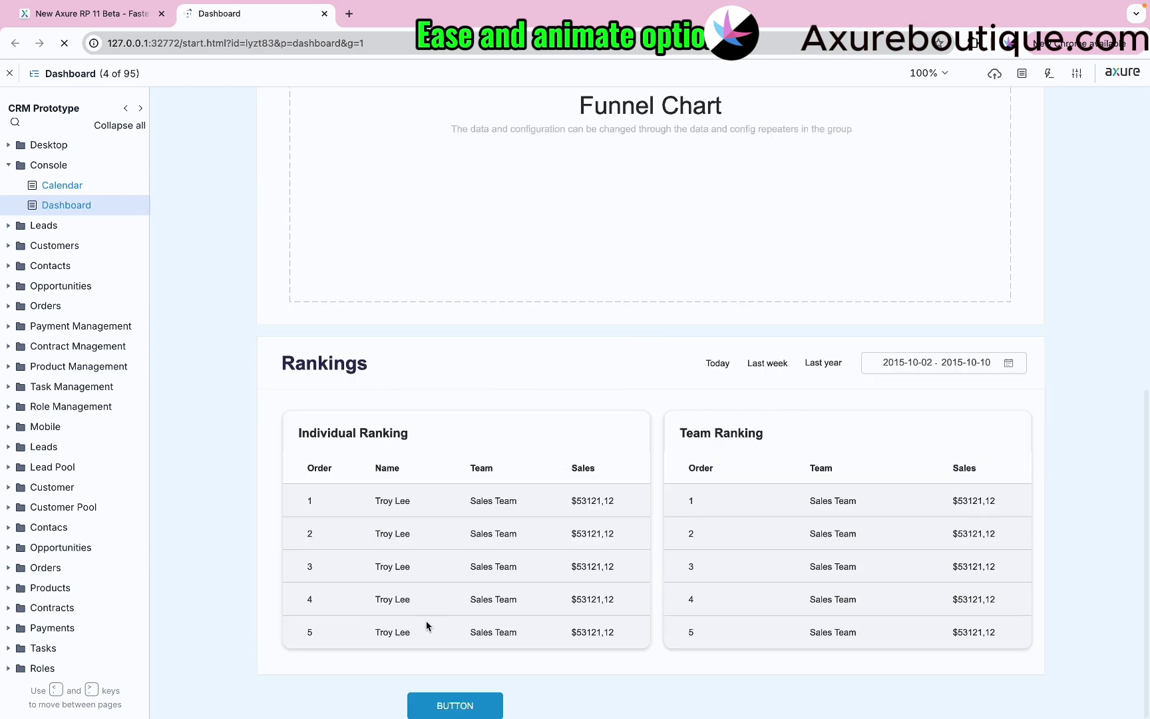
pyautogui.click(468, 711)
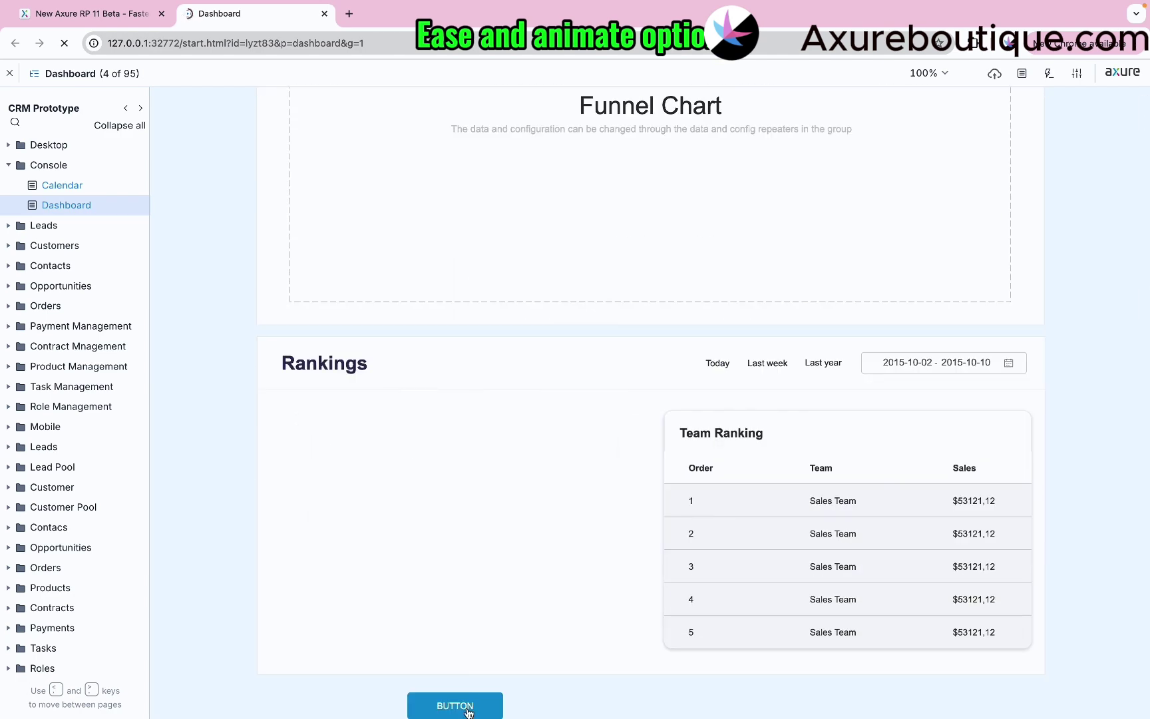
pyautogui.click(324, 14)
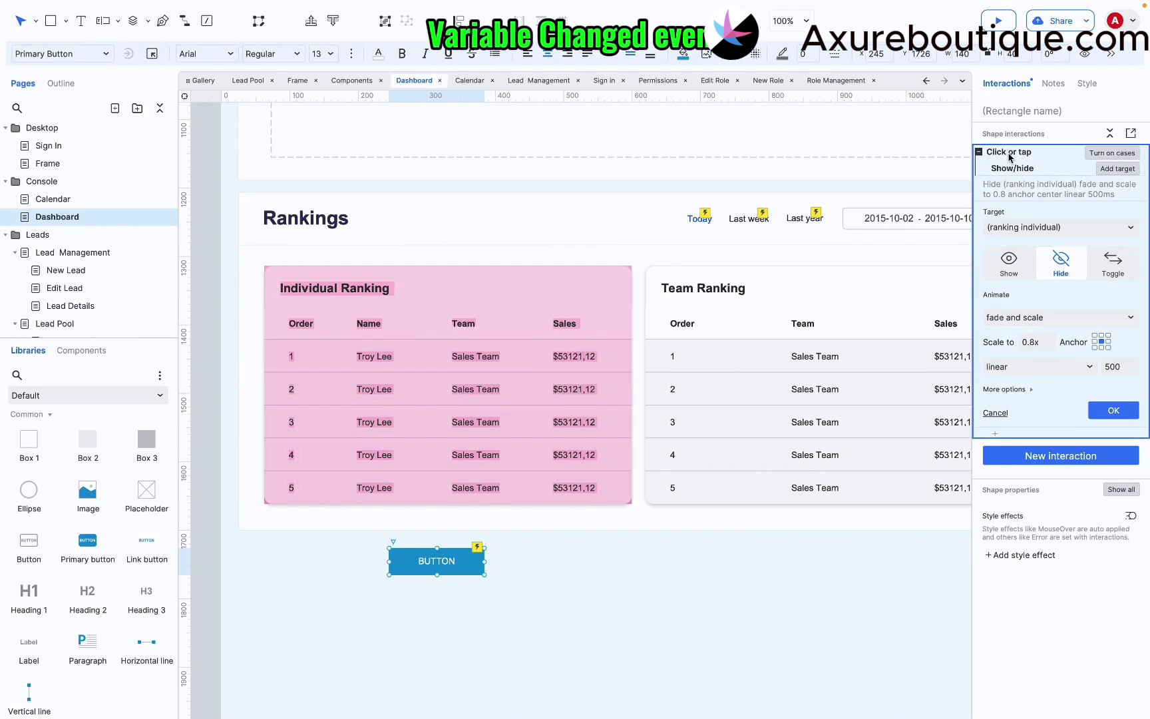
# - Replace the button's hide interaction with a Click or tap action that sets OnLoadVariable to the text value 1
pyautogui.press('Delete')
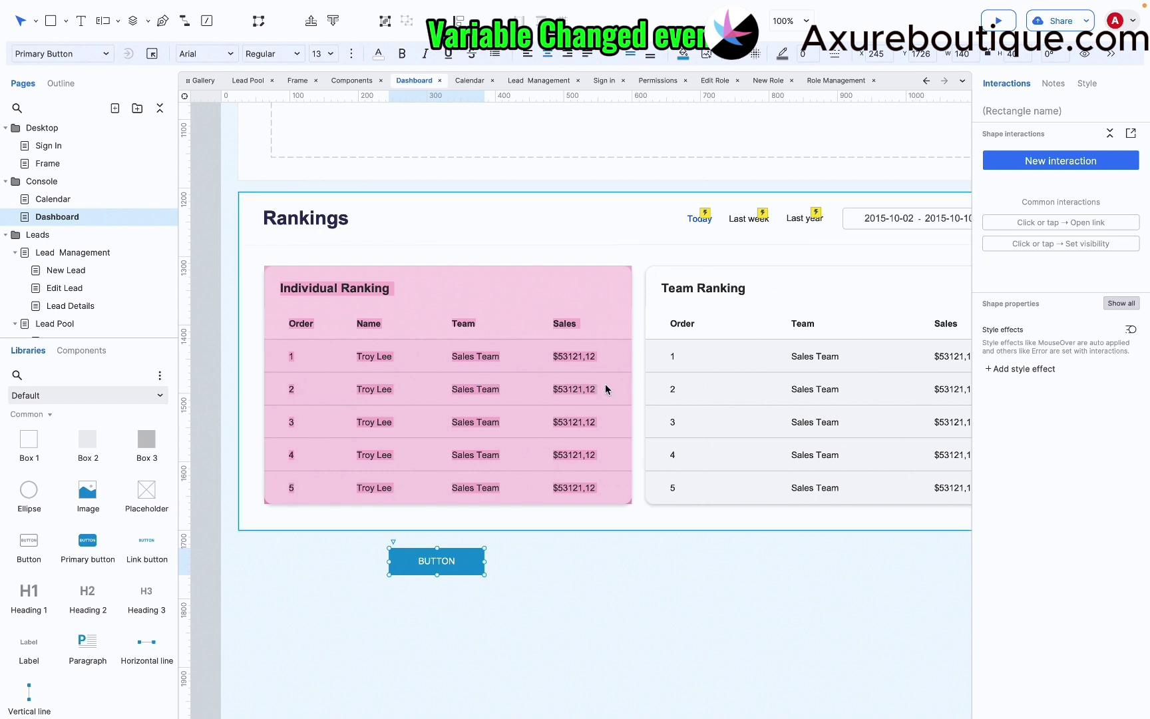
pyautogui.click(1024, 162)
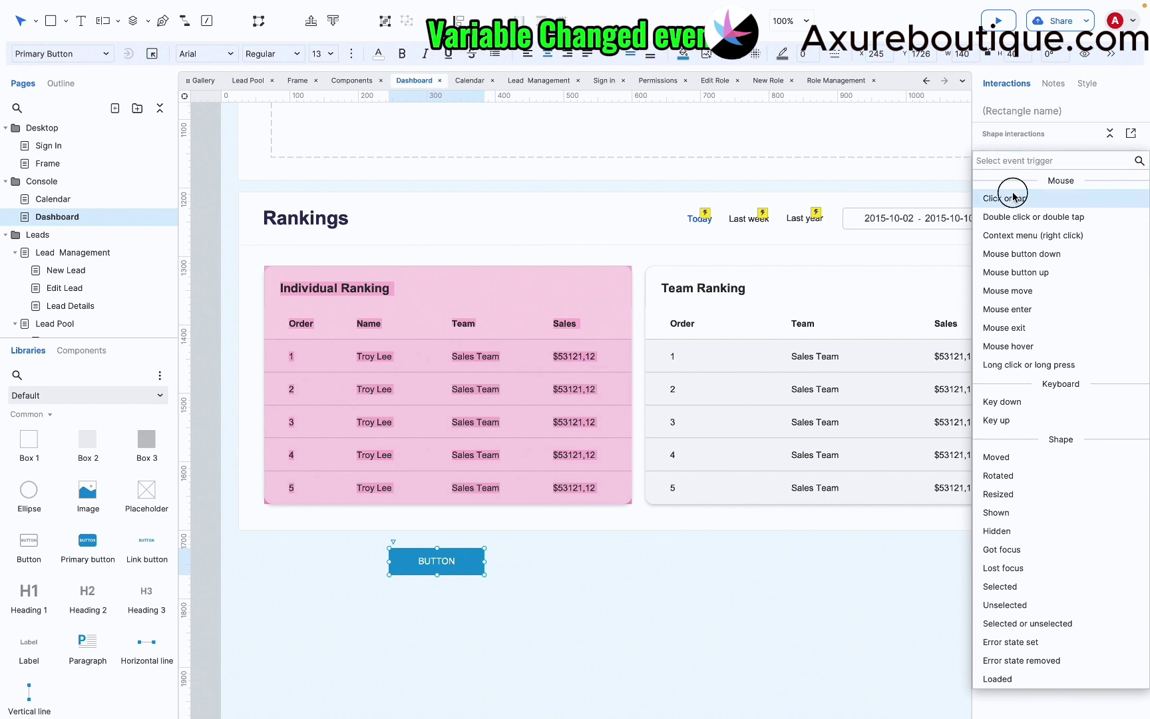
pyautogui.click(1003, 198)
pyautogui.scroll(-2, 1038, 381)
pyautogui.scroll(-1, 1038, 381)
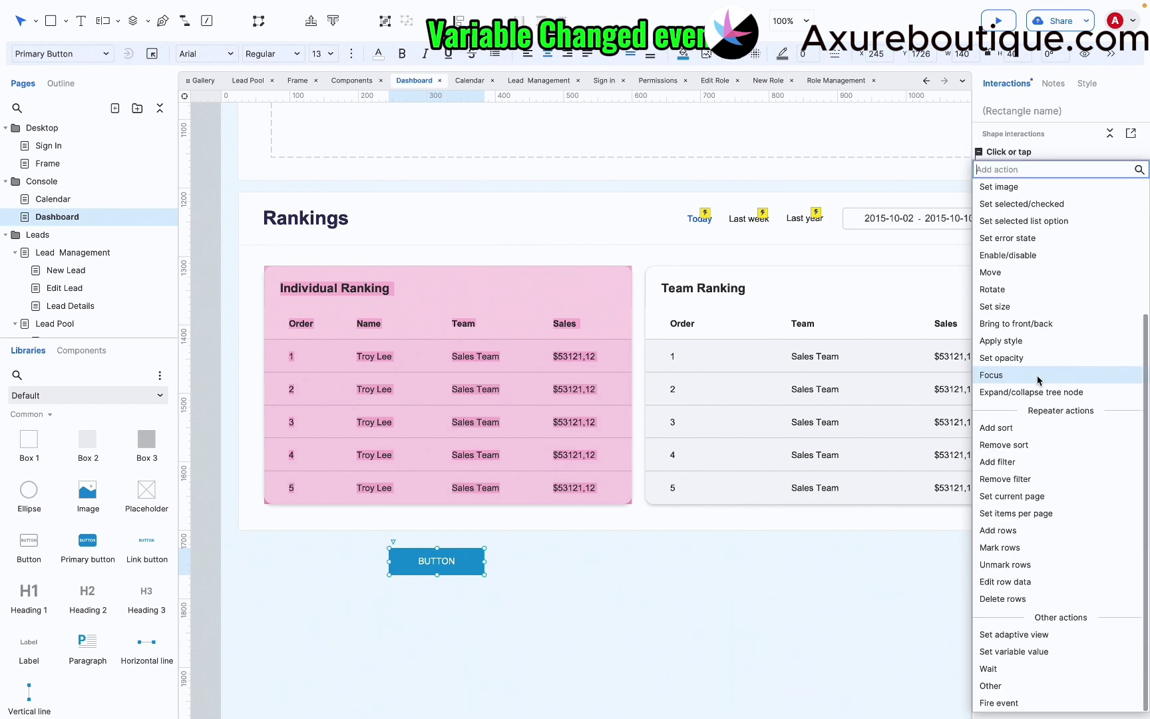
pyautogui.click(1028, 650)
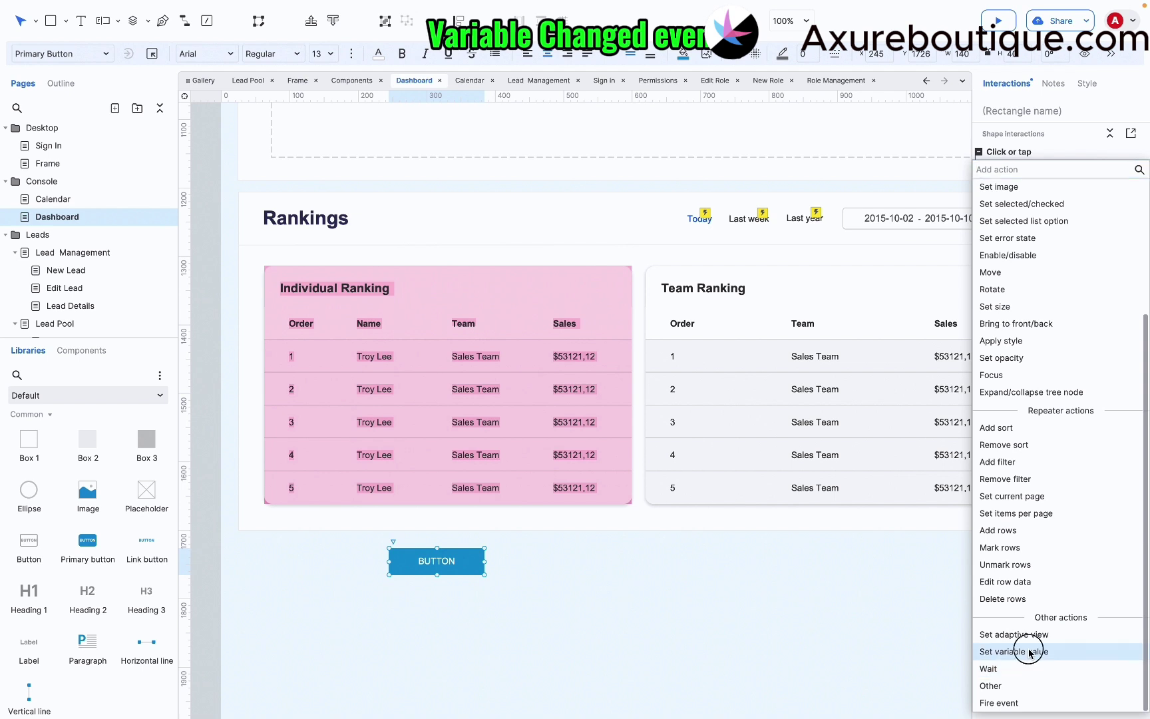
pyautogui.click(1047, 242)
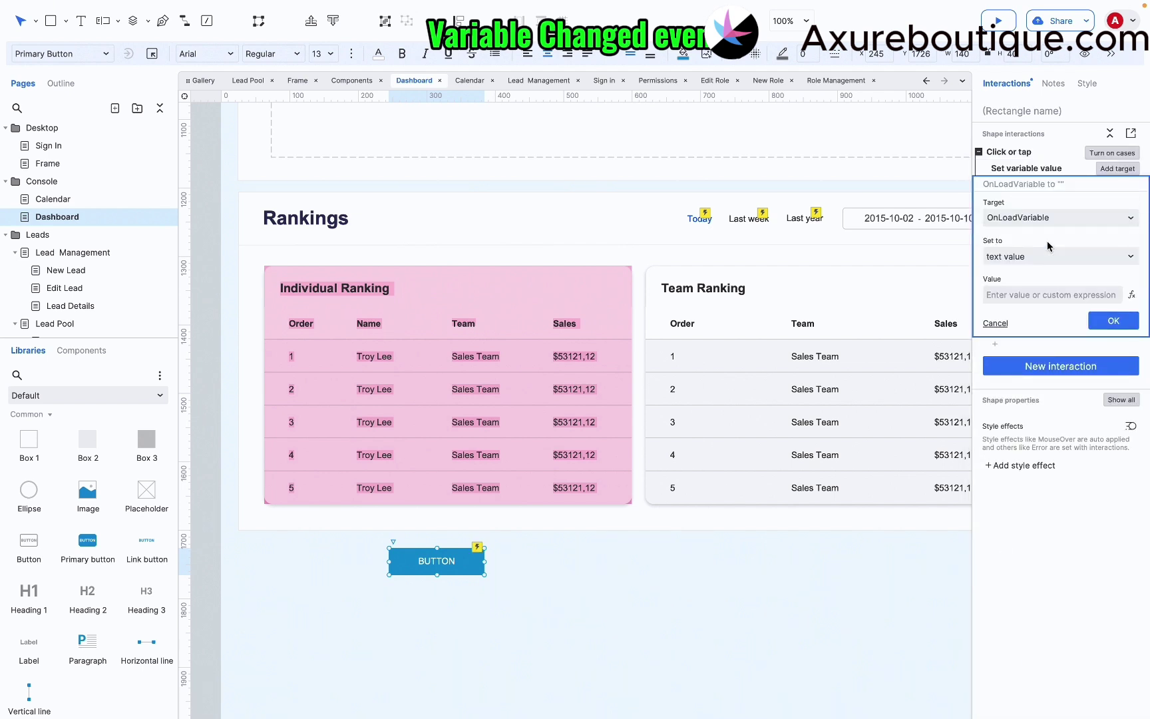
pyautogui.click(1019, 294)
pyautogui.write('1')
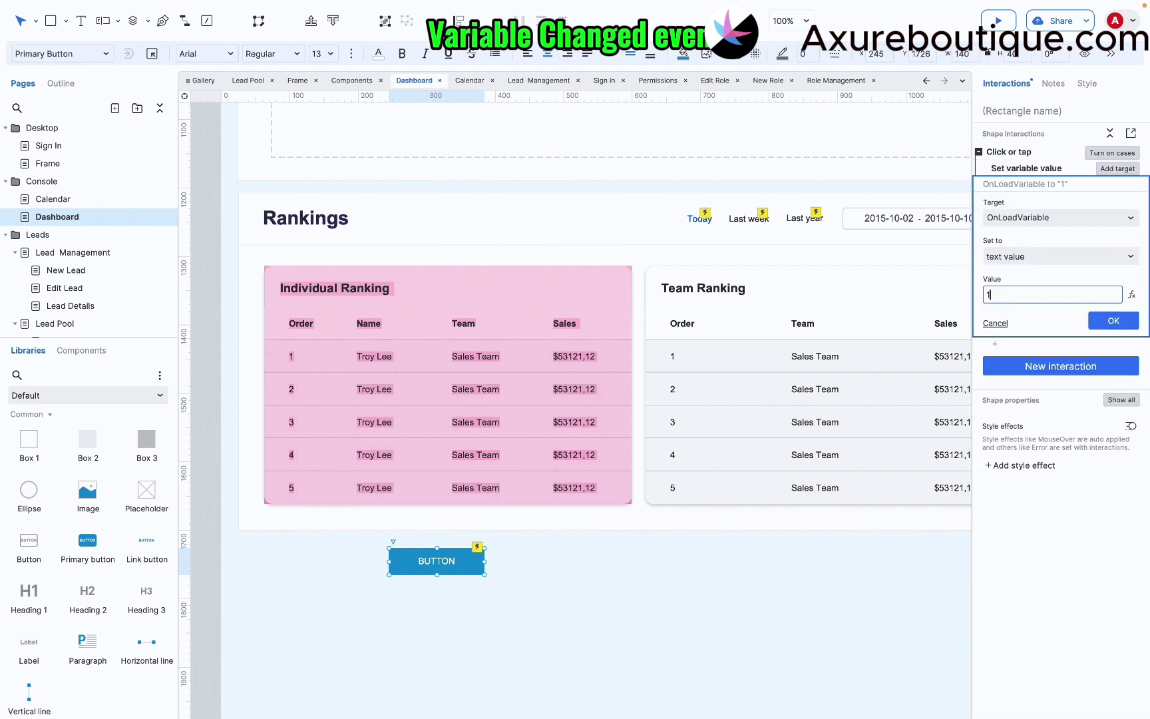
pyautogui.click(1113, 320)
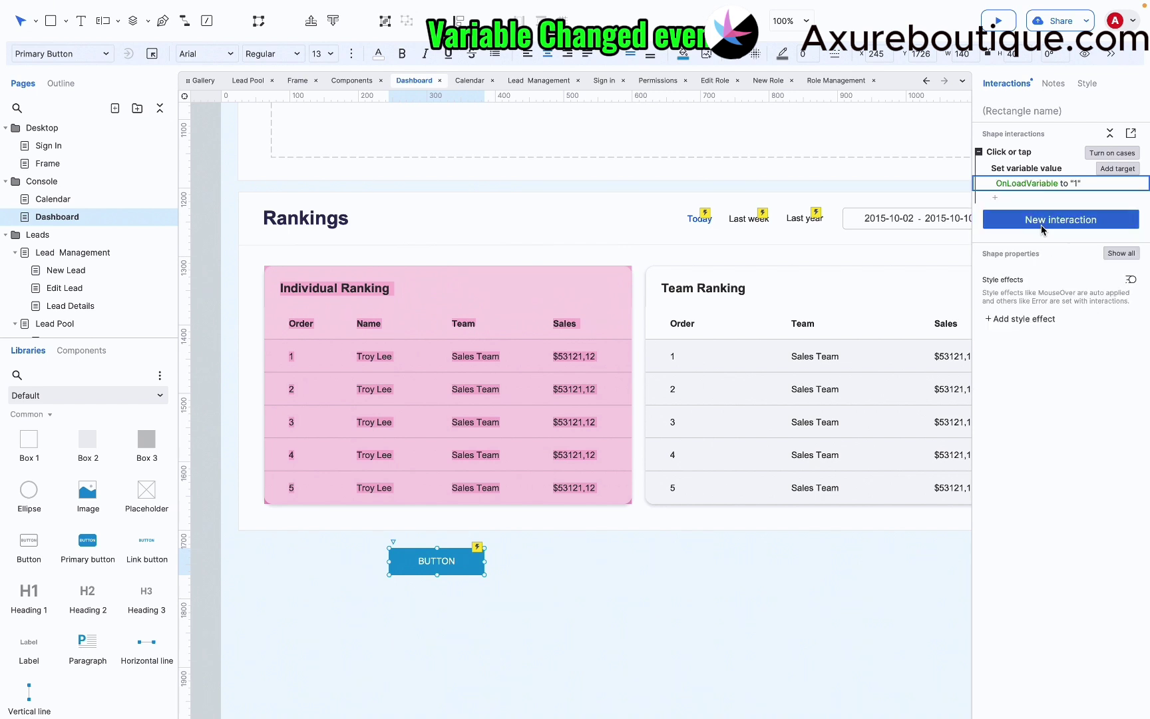
# - Add a page interaction that hides the ranking individual component when OnLoadVariable changes
pyautogui.click(673, 637)
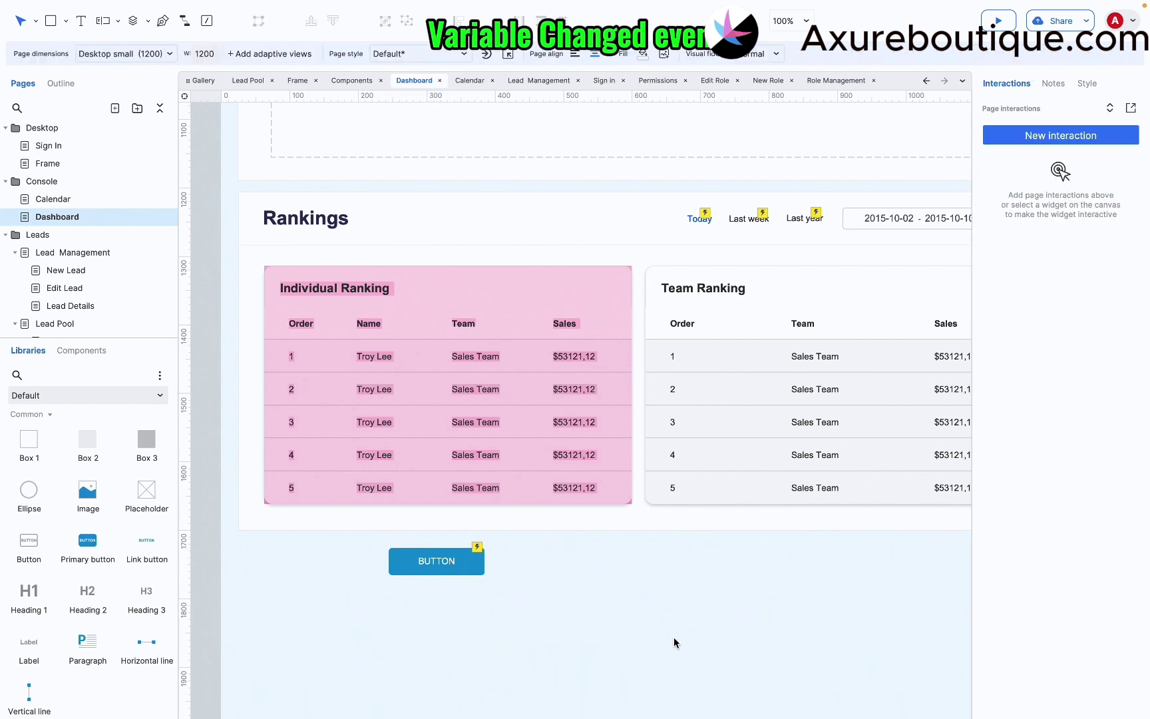
pyautogui.click(1024, 141)
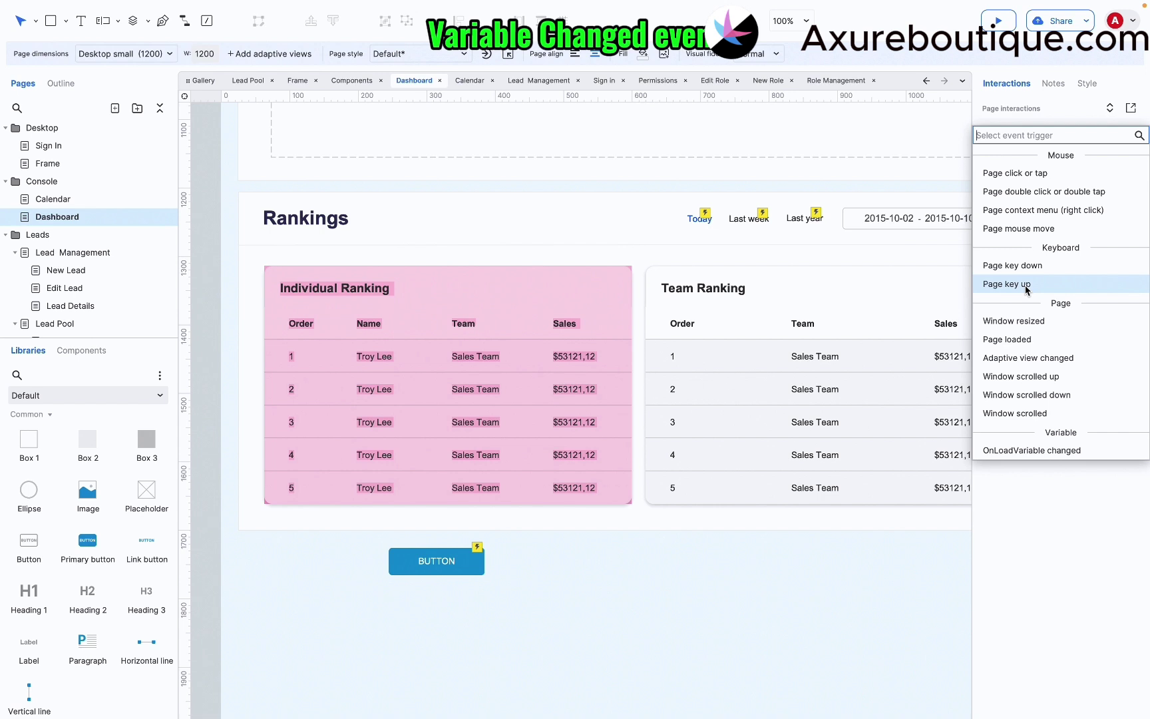
pyautogui.click(1019, 449)
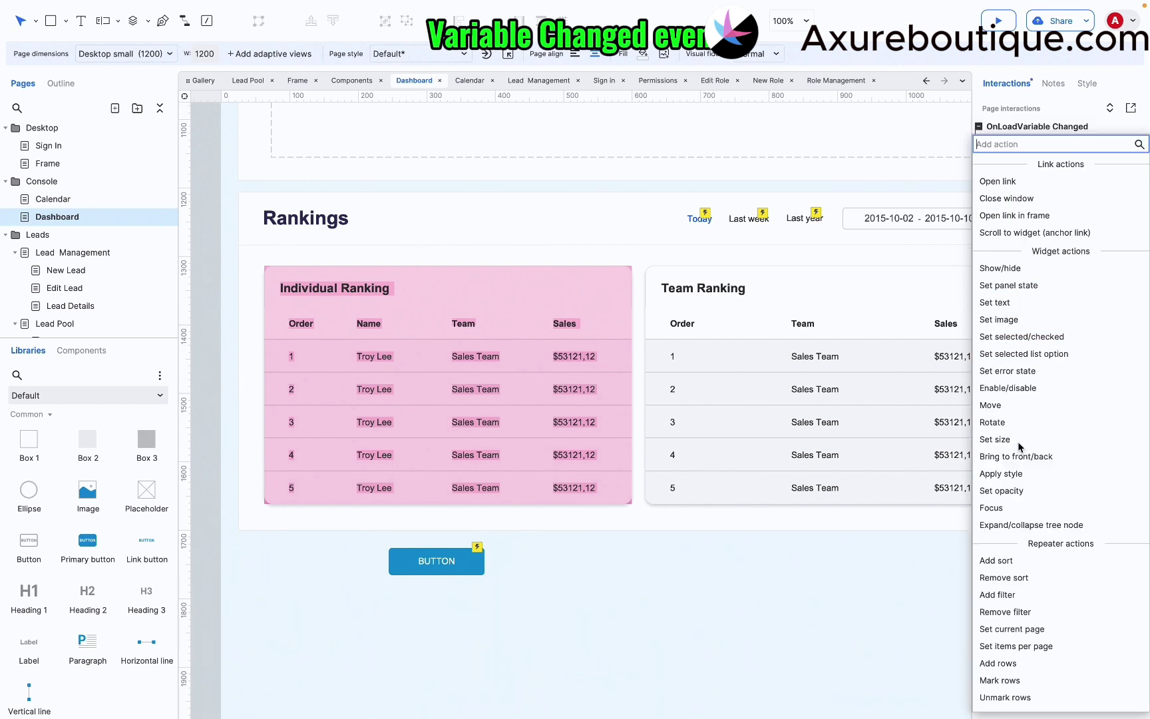
pyautogui.click(1020, 271)
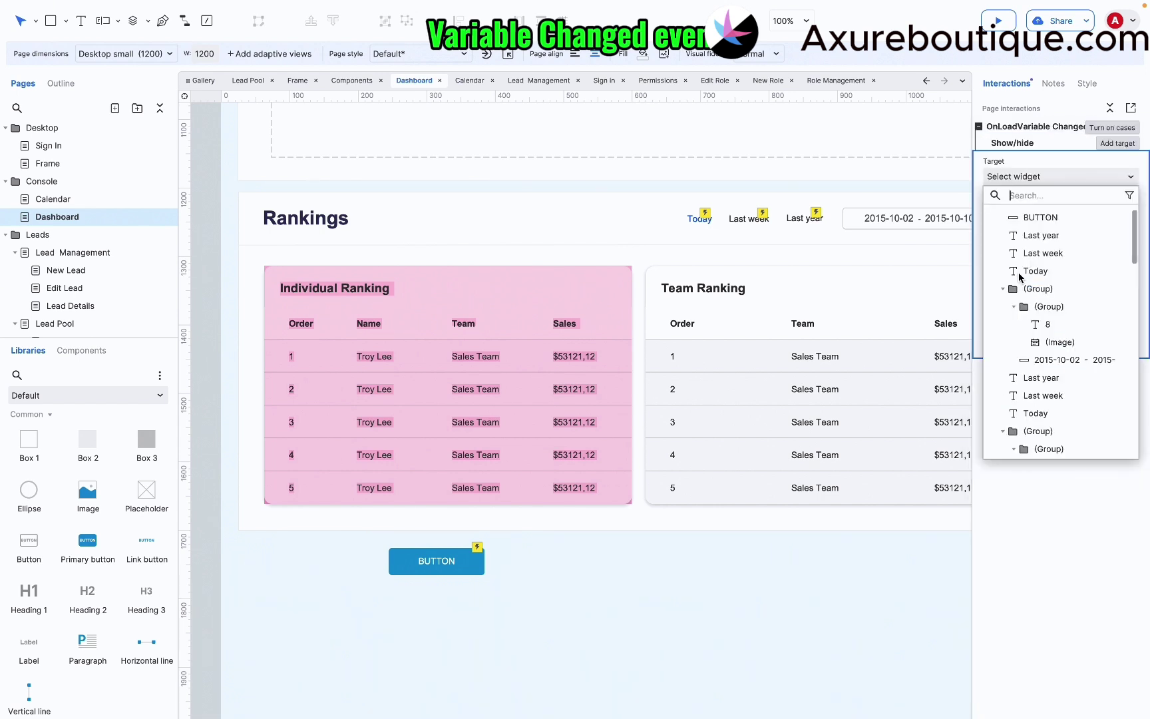
pyautogui.write('ra')
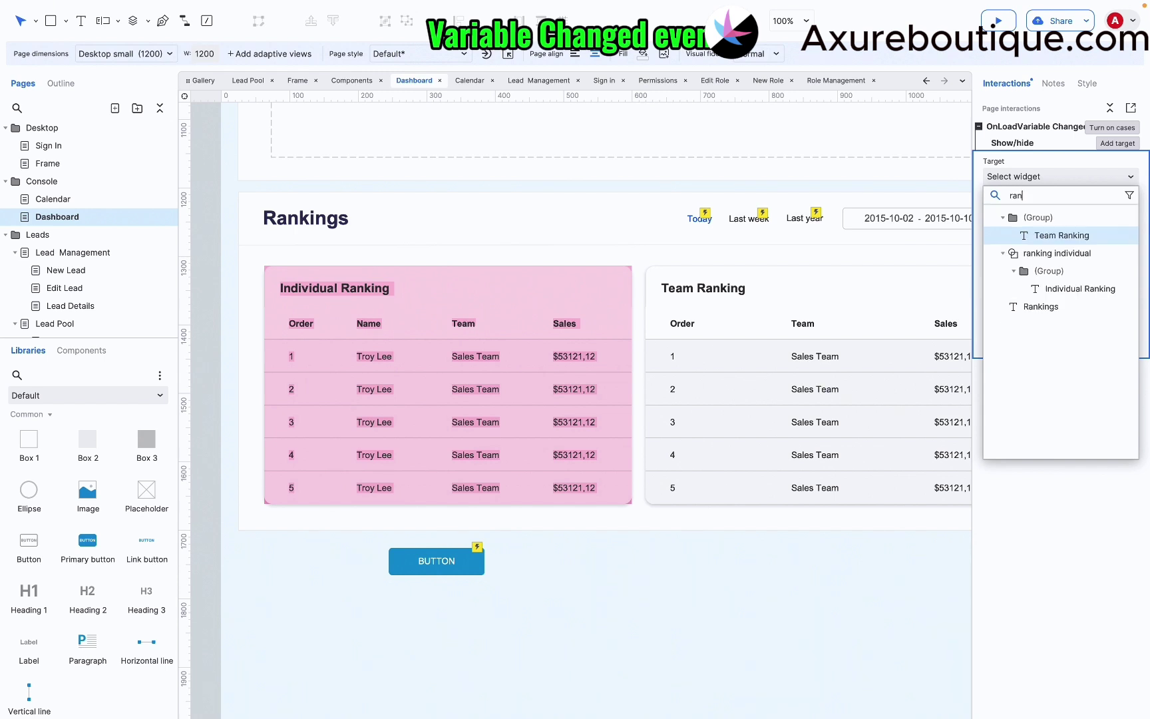
pyautogui.write('n')
pyautogui.click(1057, 253)
pyautogui.click(1061, 227)
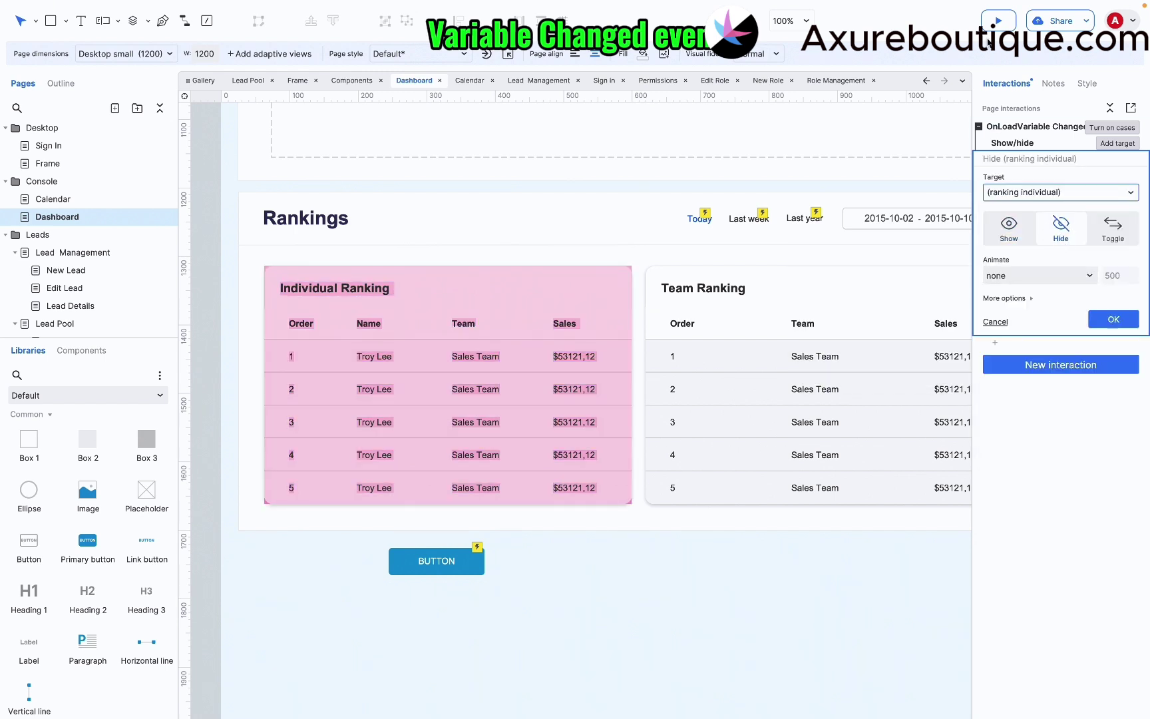
# - Preview the Dashboard page in the browser, test the button's variable-driven hiding of the Individual Ranking table, and close the preview
pyautogui.click(1003, 21)
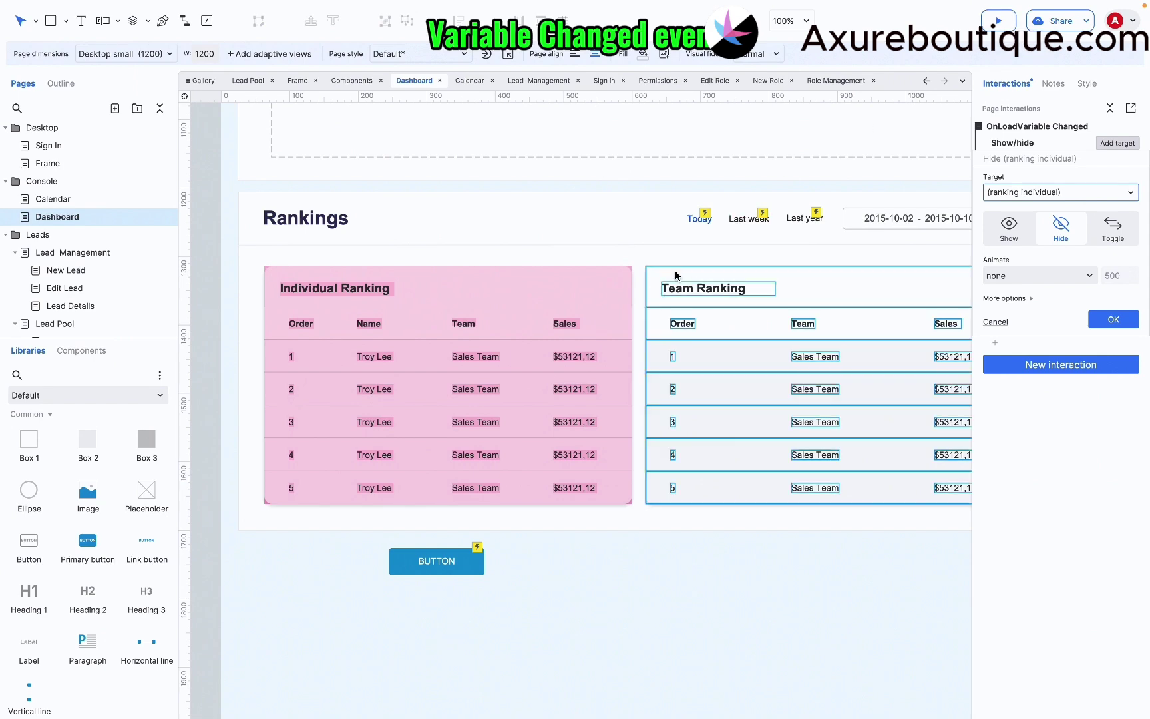
pyautogui.scroll(-9, 675, 268)
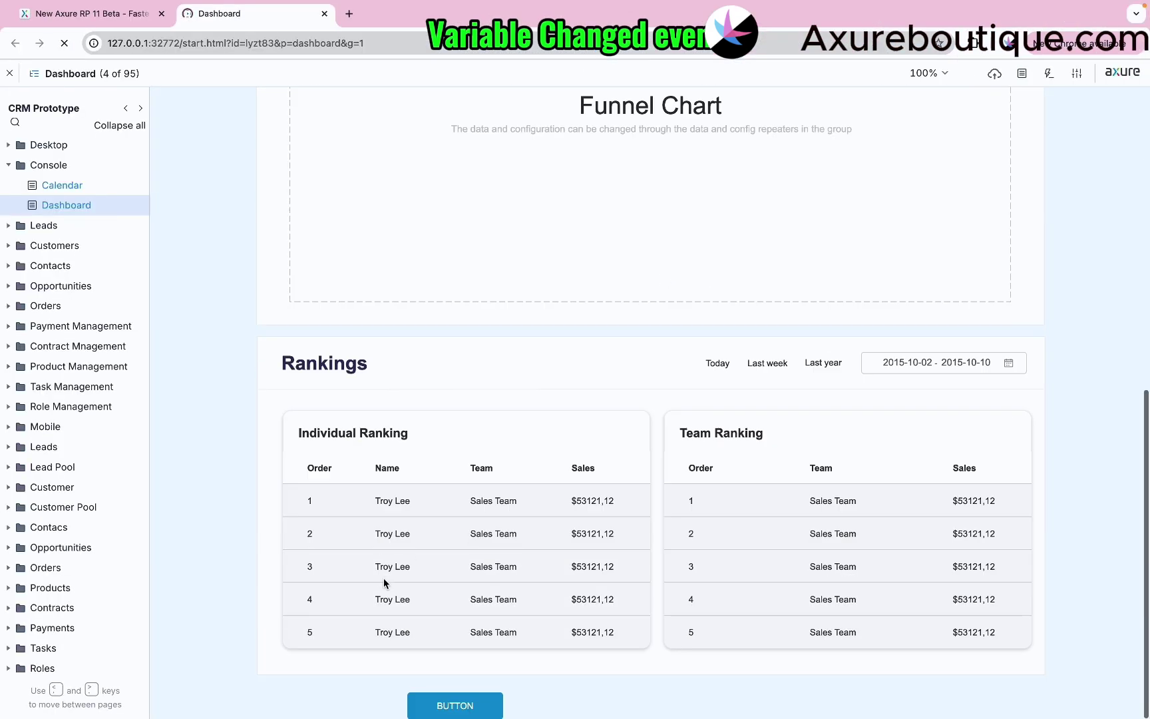
pyautogui.click(458, 711)
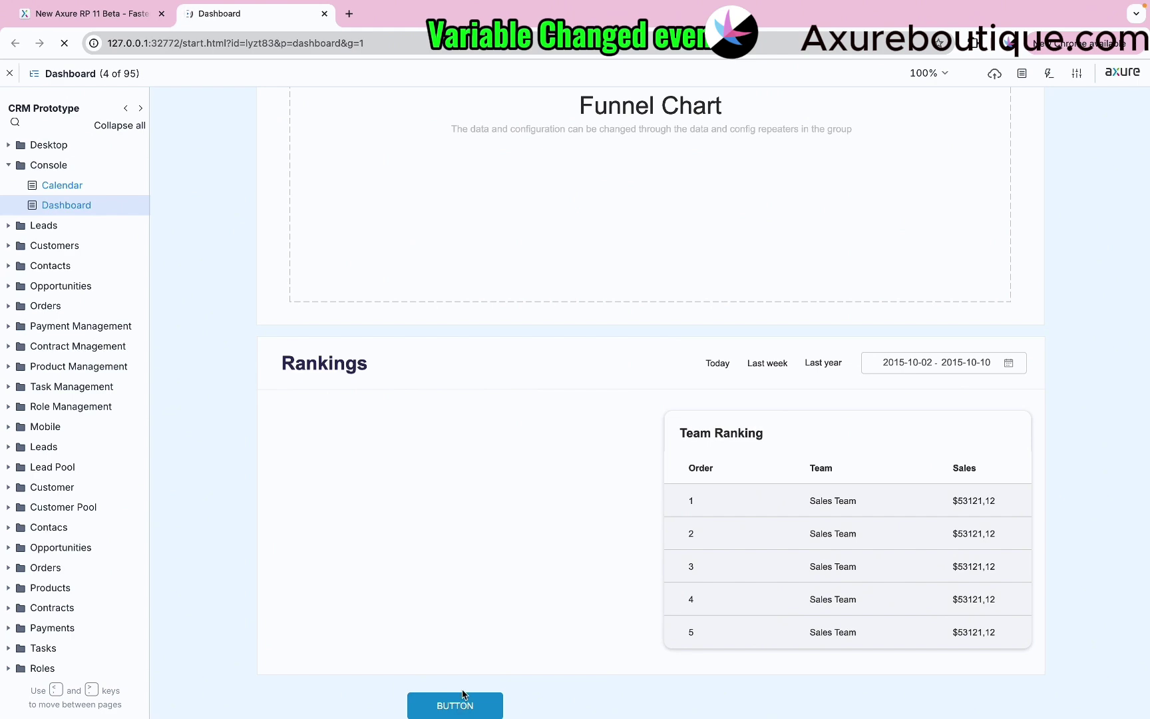
pyautogui.click(324, 14)
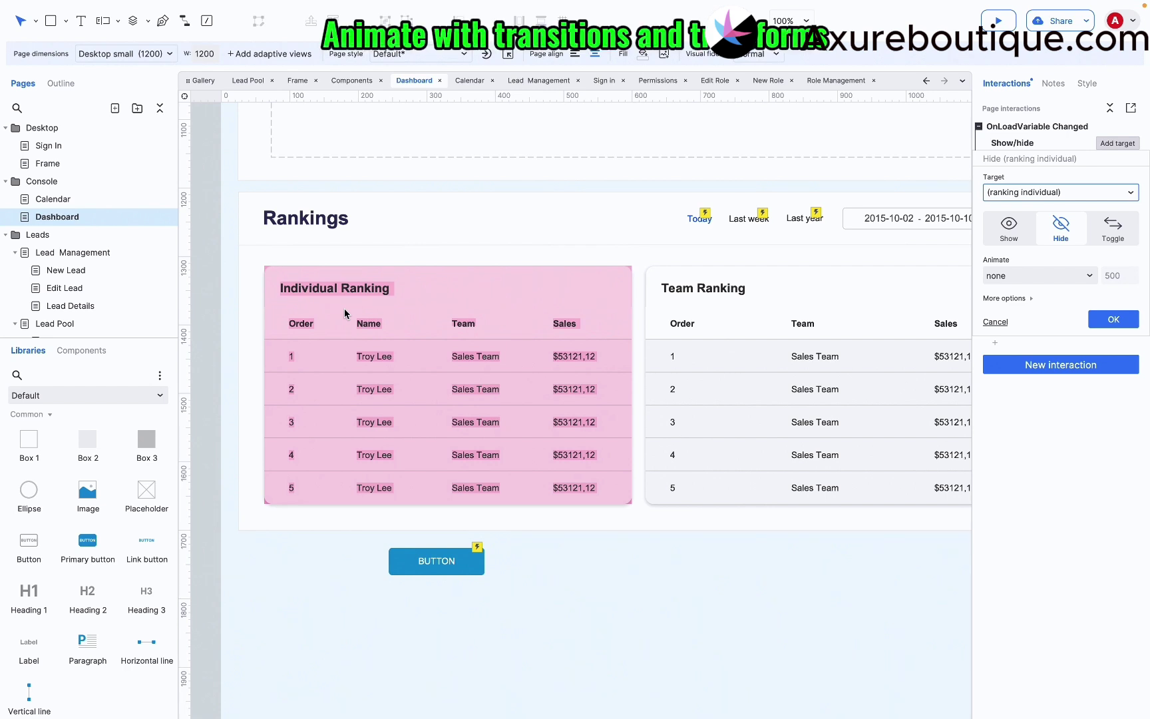
# - Replace the button's interaction with a Click or tap Apply style action targeting the group inside the ranking individual component
pyautogui.click(442, 569)
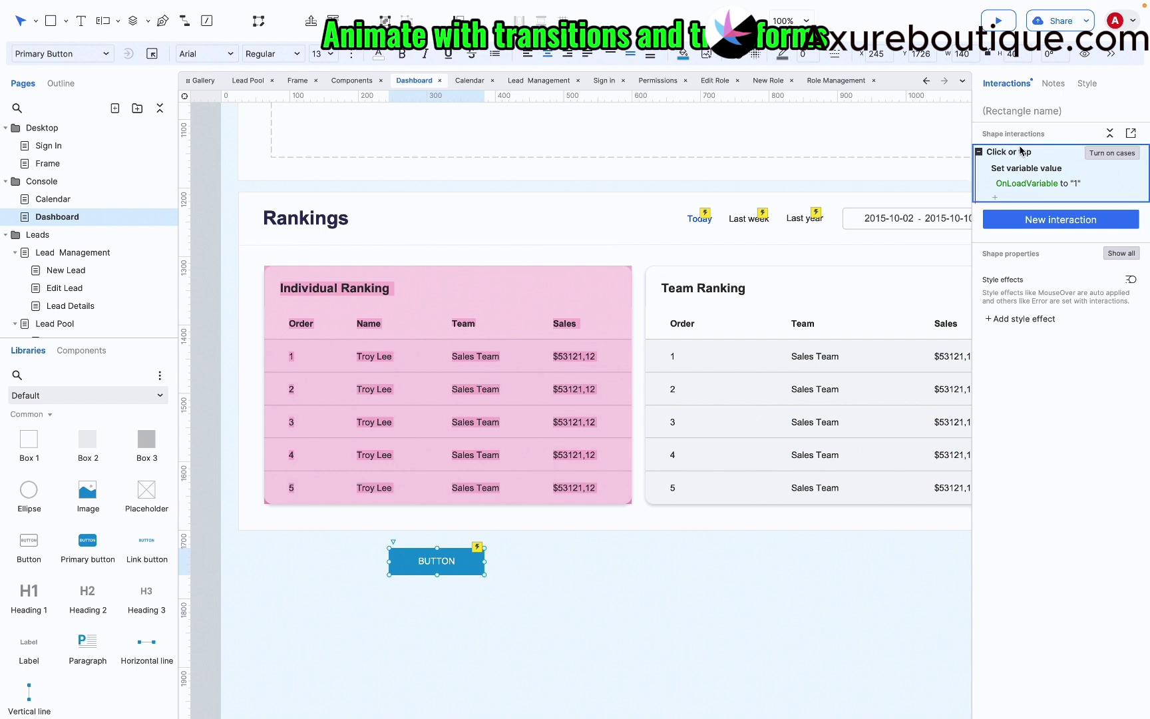
pyautogui.press('Delete')
pyautogui.click(1023, 157)
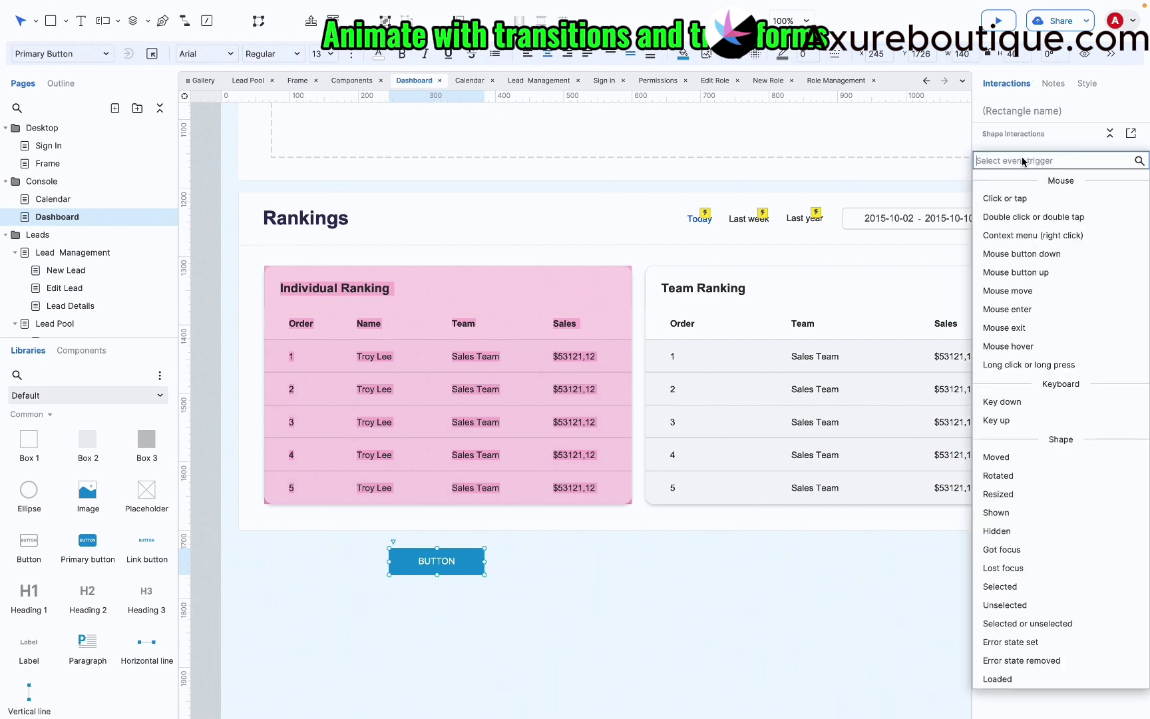
pyautogui.click(1020, 199)
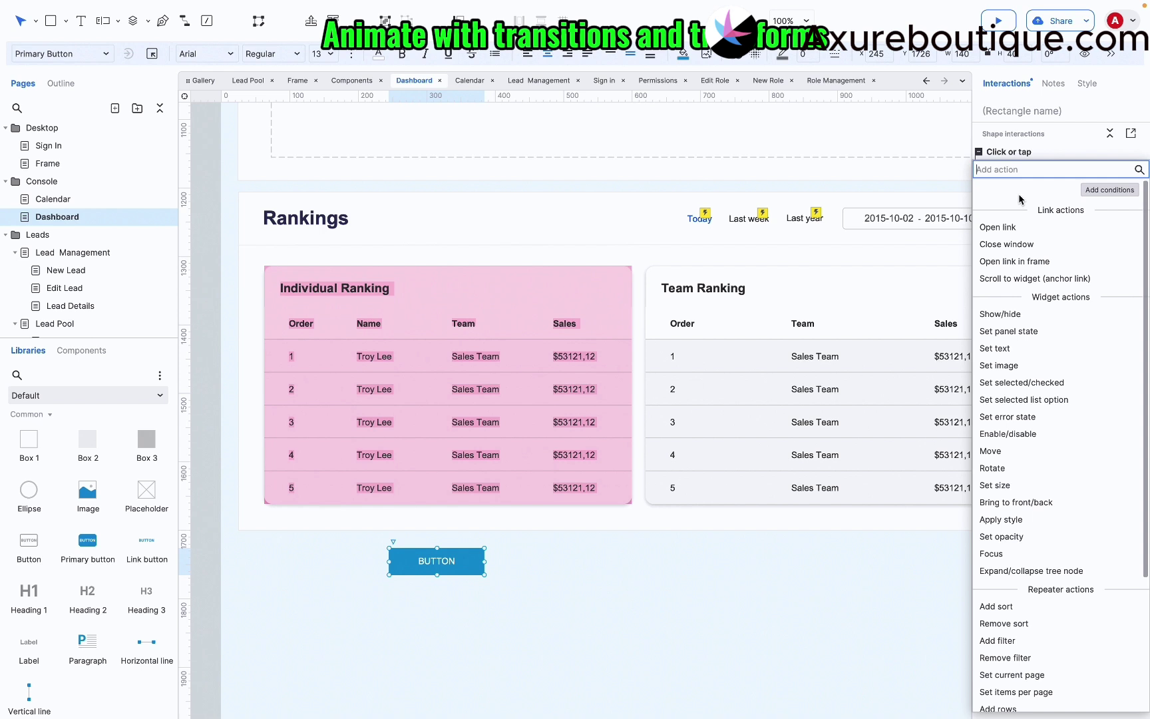
pyautogui.click(998, 519)
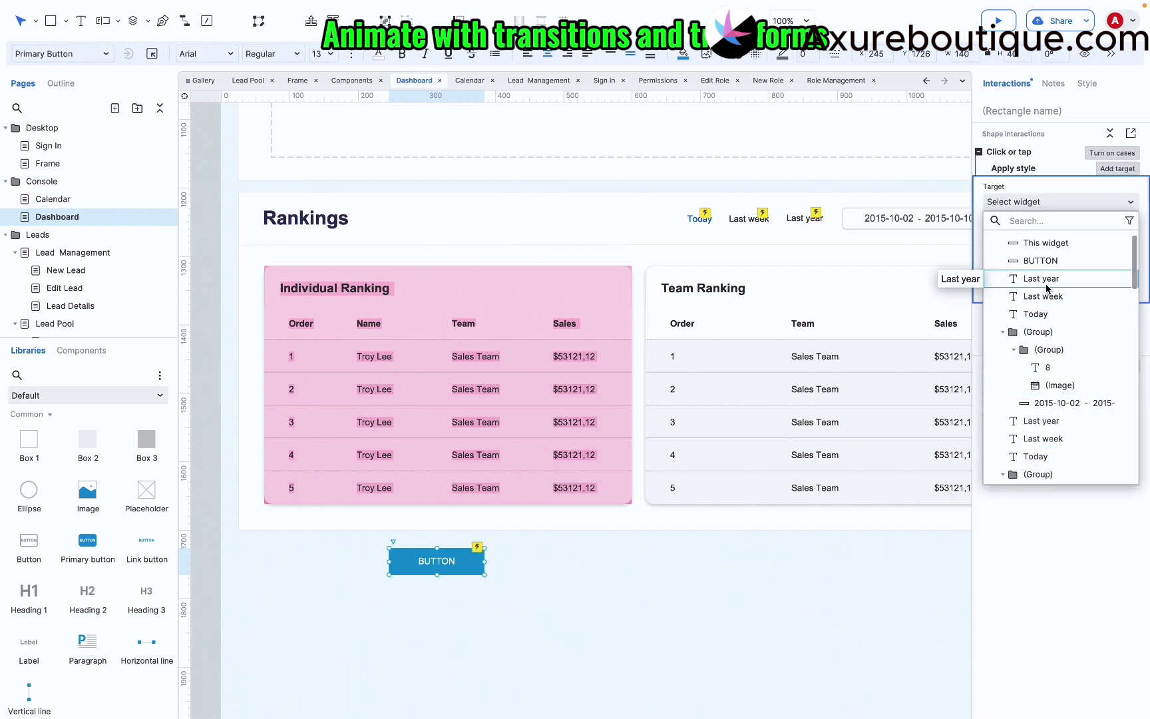
pyautogui.write('ran')
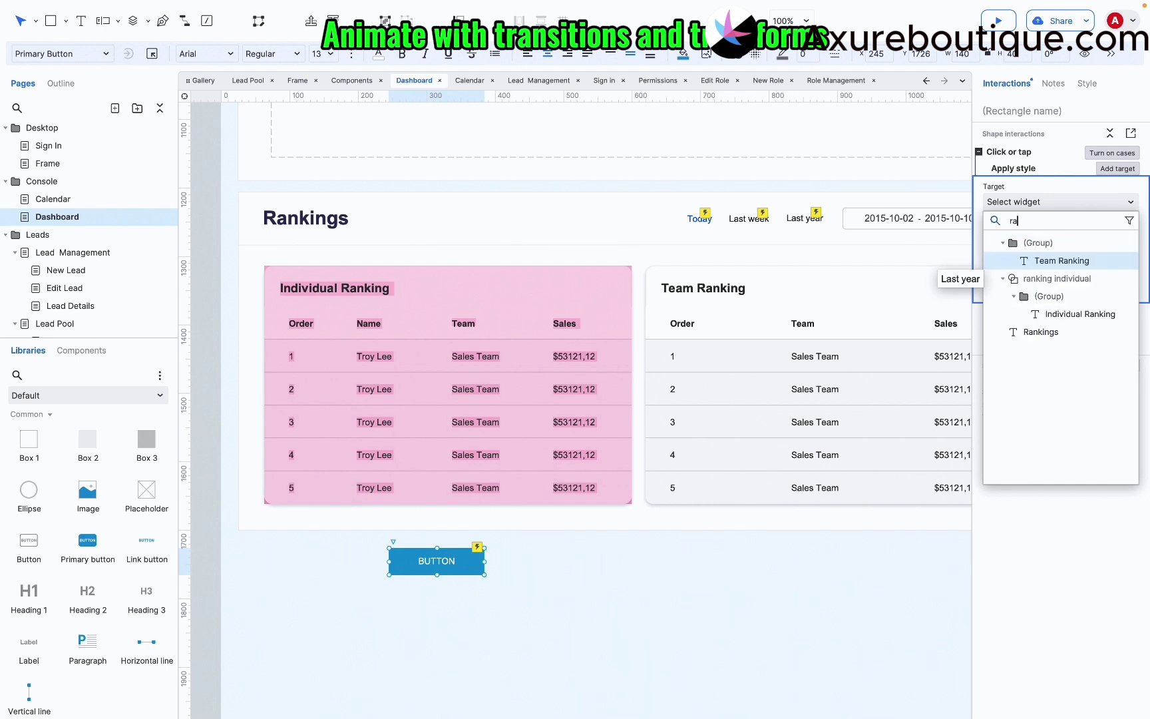
pyautogui.click(1049, 297)
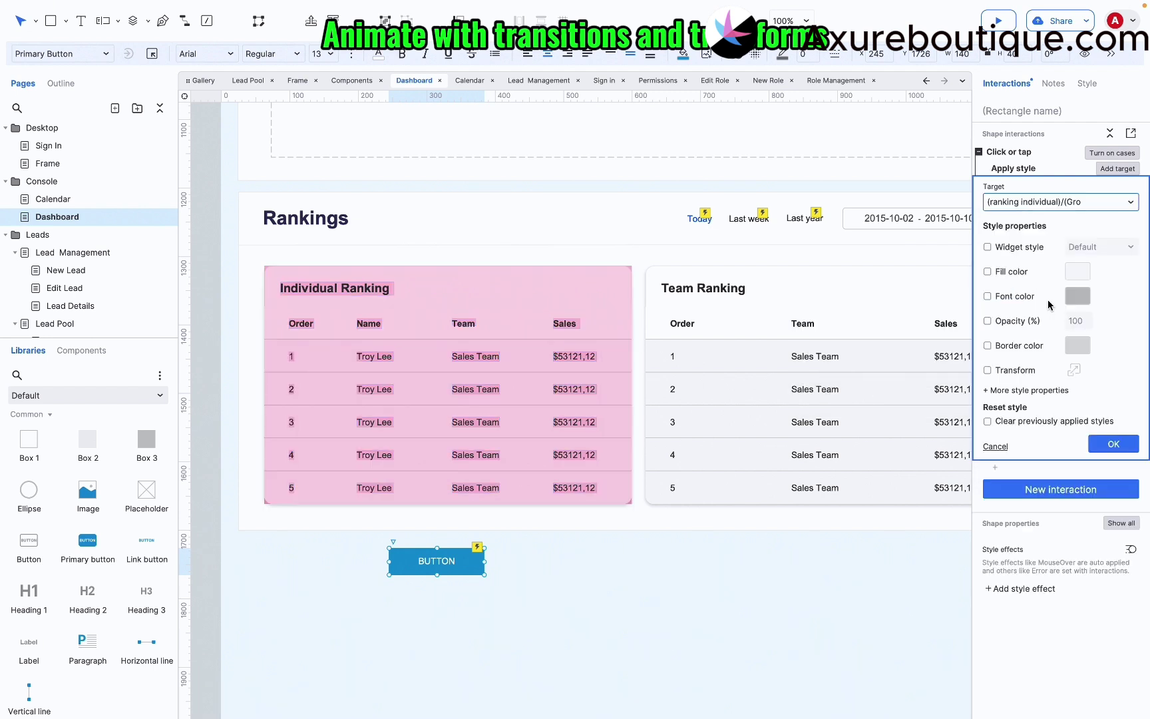
# - Enable Transform in the Apply style action, scaling to 1.5x and rotating clockwise by 45°
pyautogui.click(988, 371)
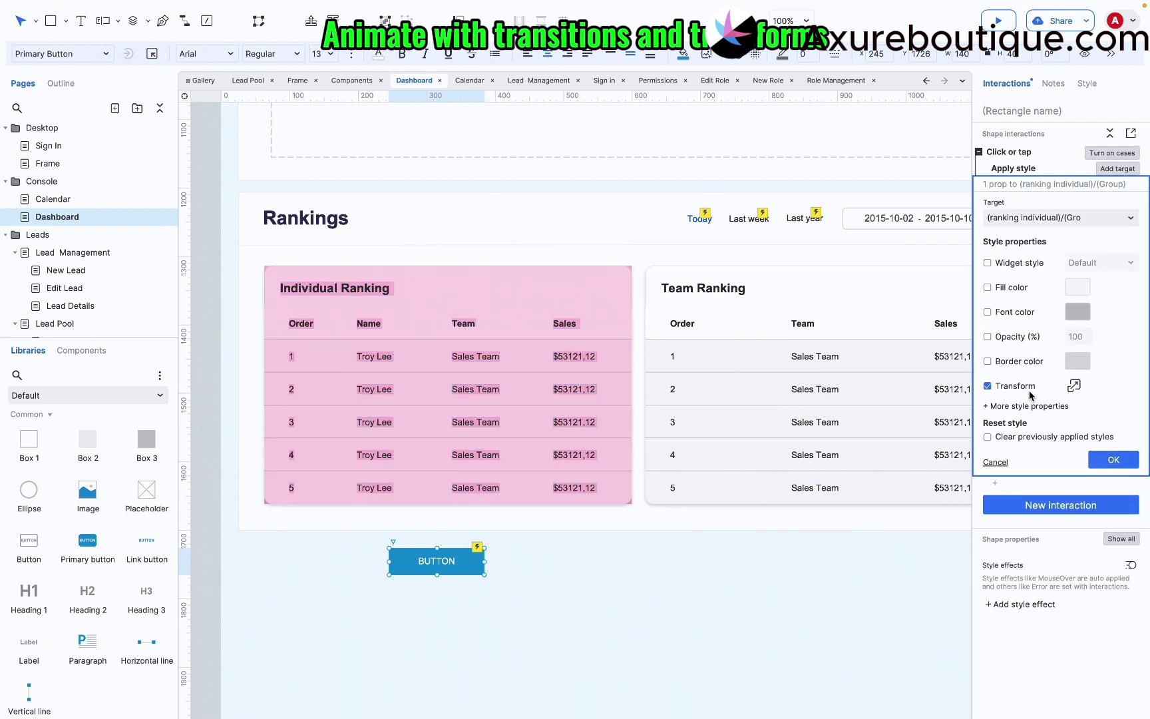
pyautogui.click(1074, 386)
pyautogui.click(999, 452)
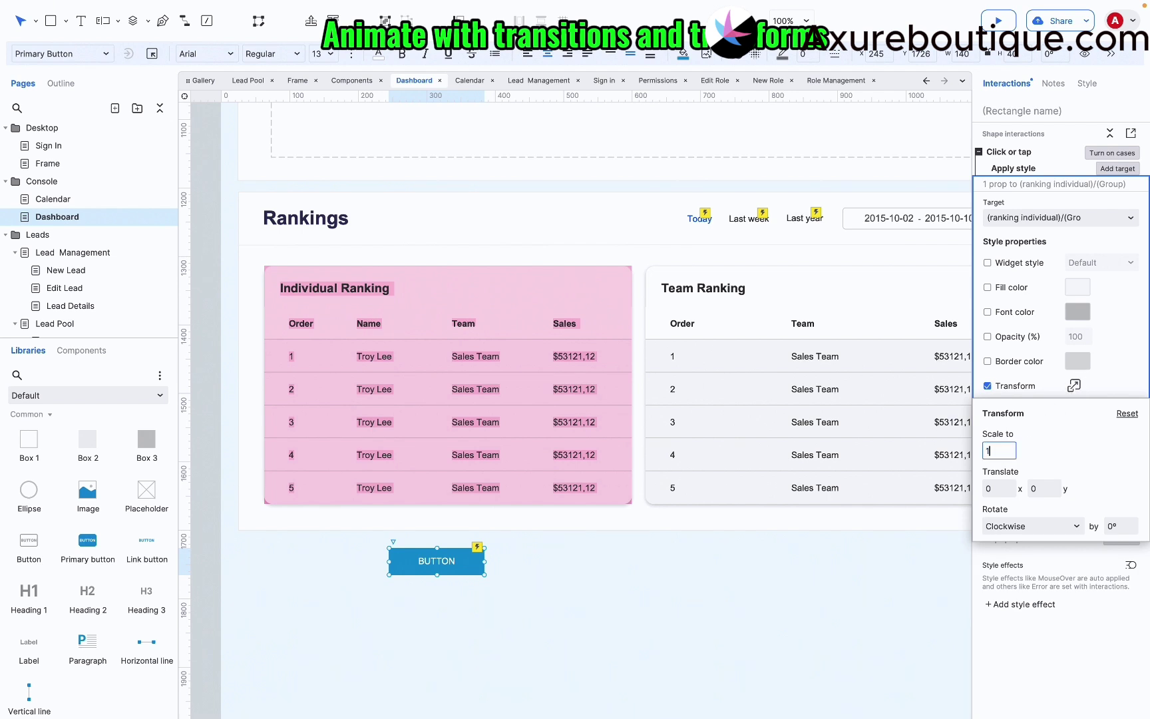
pyautogui.write('.5')
pyautogui.click(1124, 527)
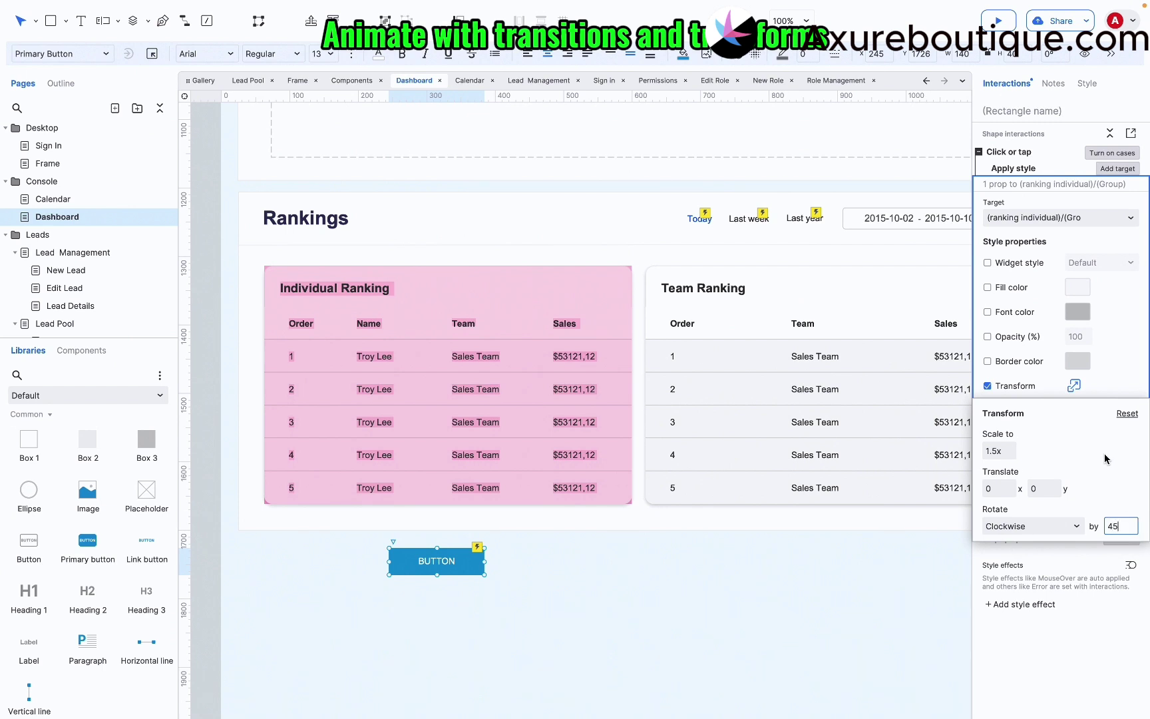
pyautogui.click(1117, 390)
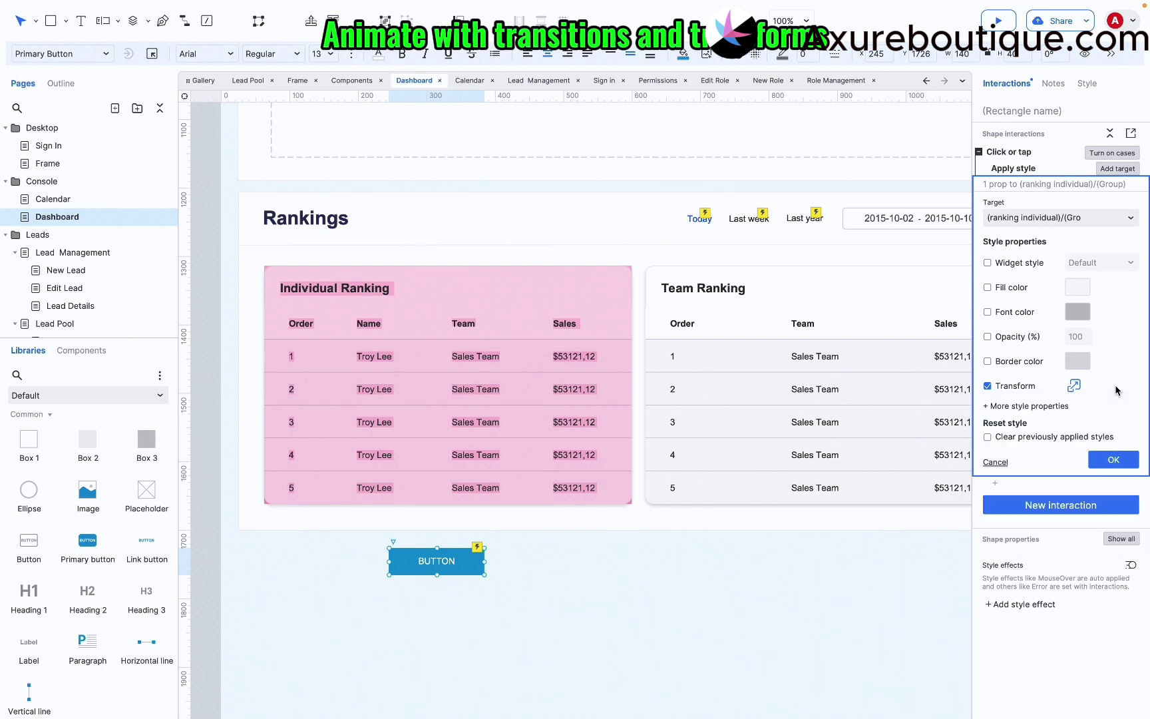
# - Add a style effect transition with linear easing and a duration to the Apply style properties, and confirm the action
pyautogui.click(1048, 406)
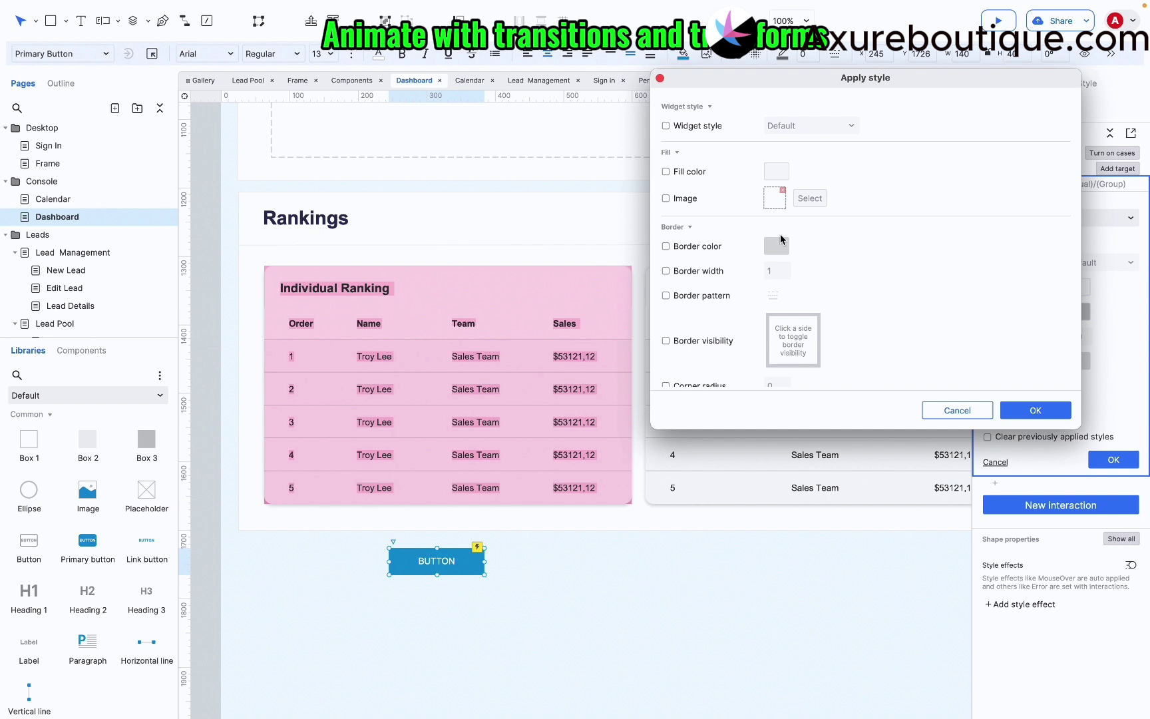
pyautogui.scroll(-10, 781, 235)
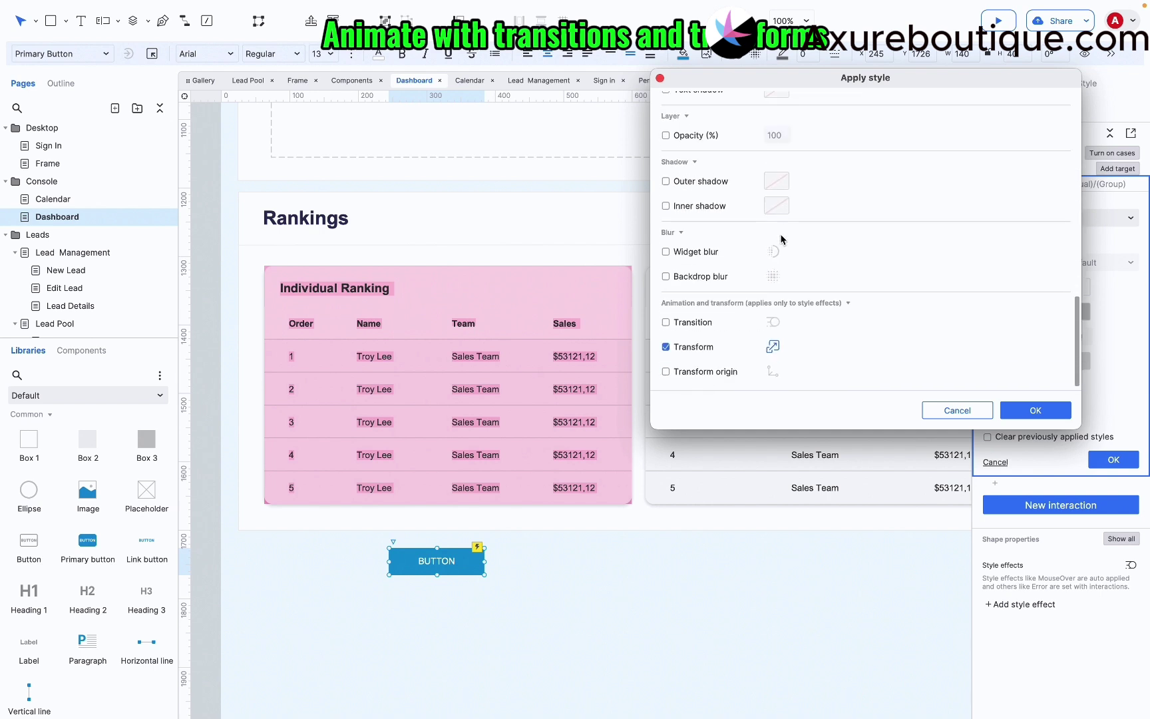
pyautogui.click(664, 322)
pyautogui.click(773, 323)
pyautogui.click(823, 408)
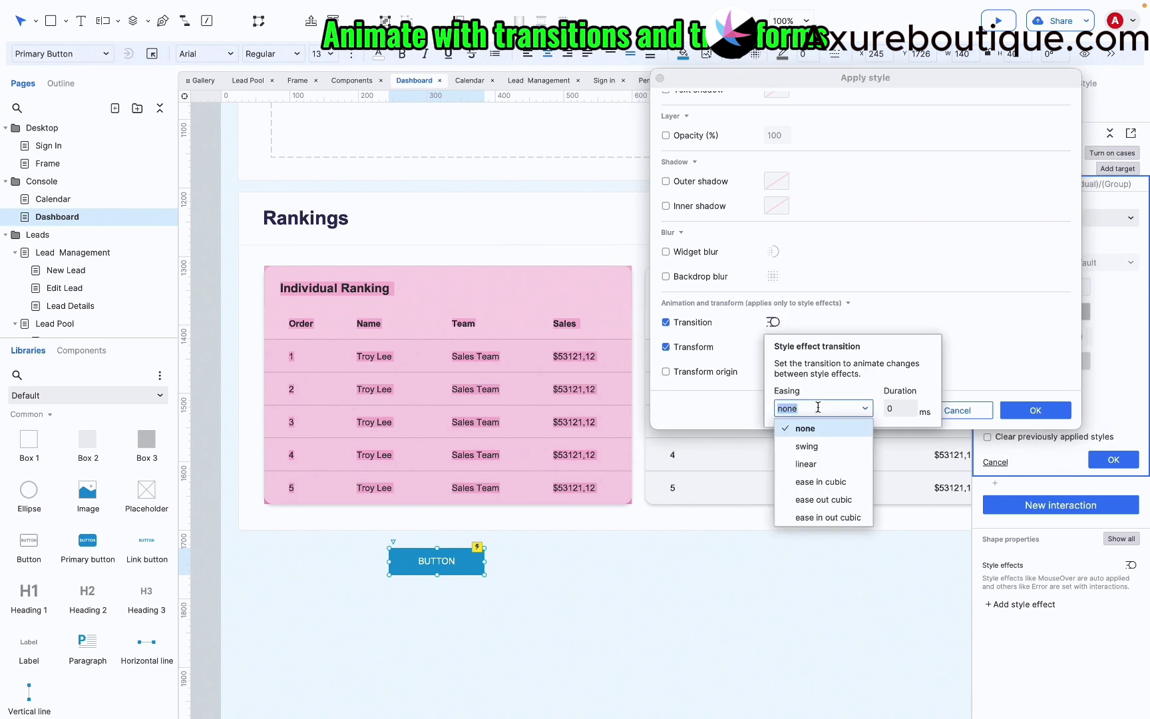
pyautogui.click(821, 464)
pyautogui.click(890, 412)
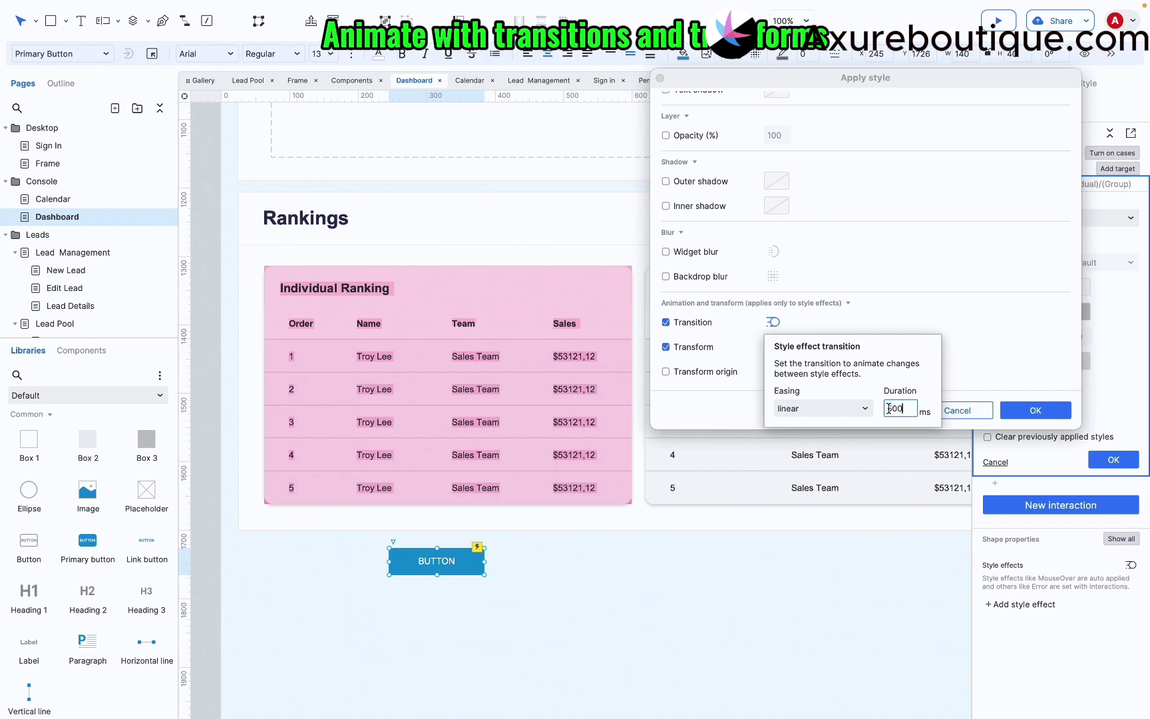
pyautogui.click(958, 386)
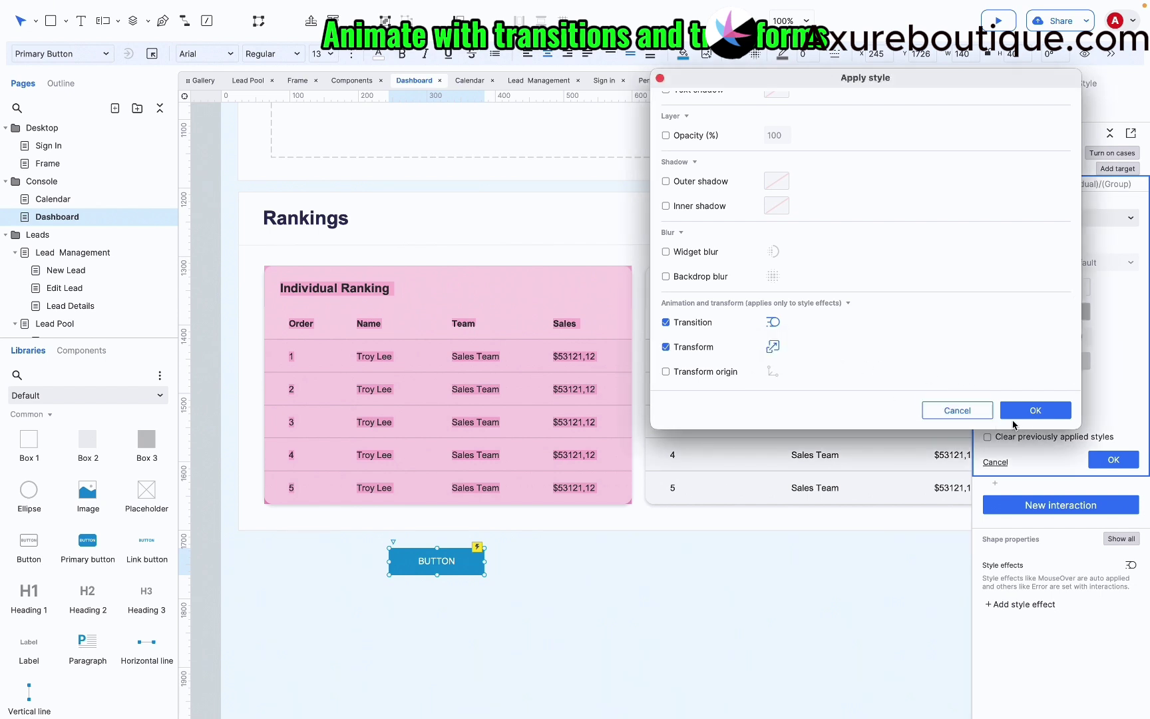
pyautogui.click(1033, 411)
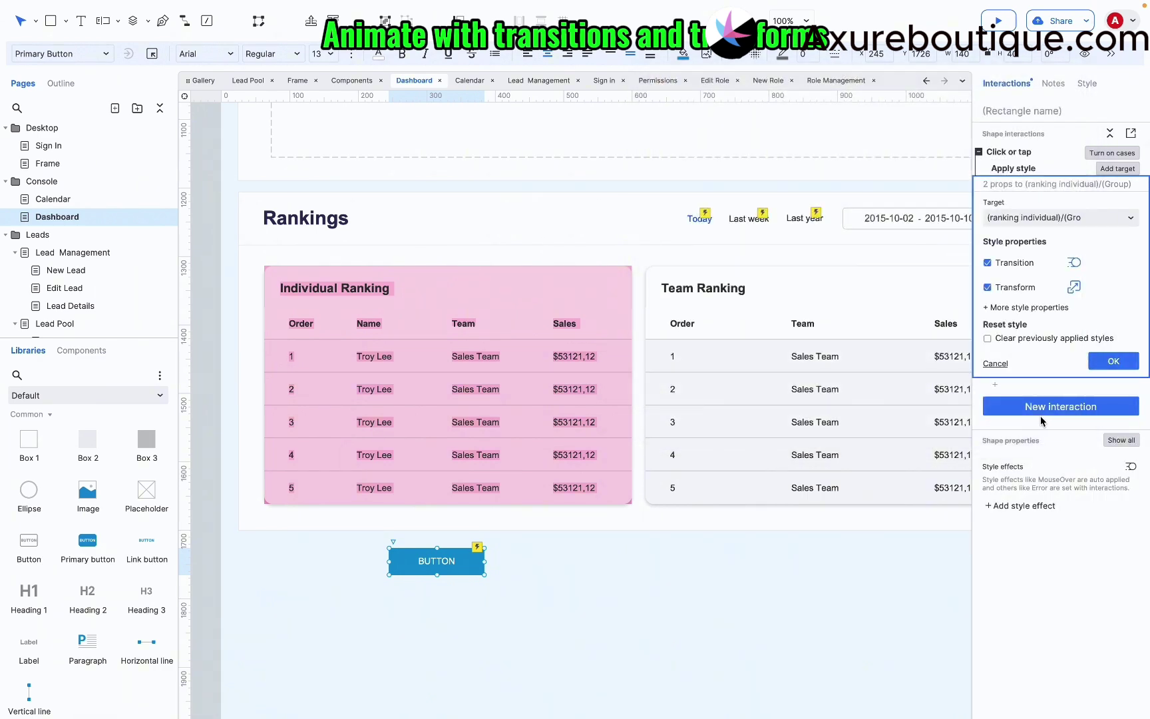
pyautogui.click(1113, 362)
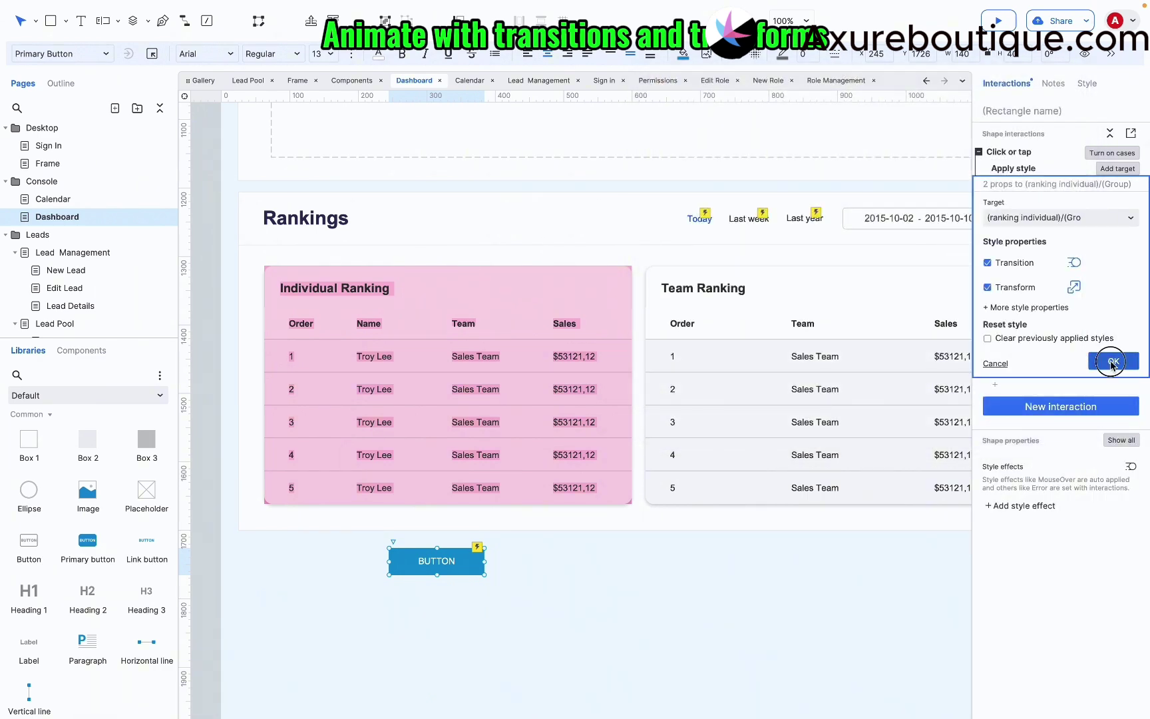
# - Add a Wait action of 1000 ms after the Apply style action
pyautogui.click(996, 208)
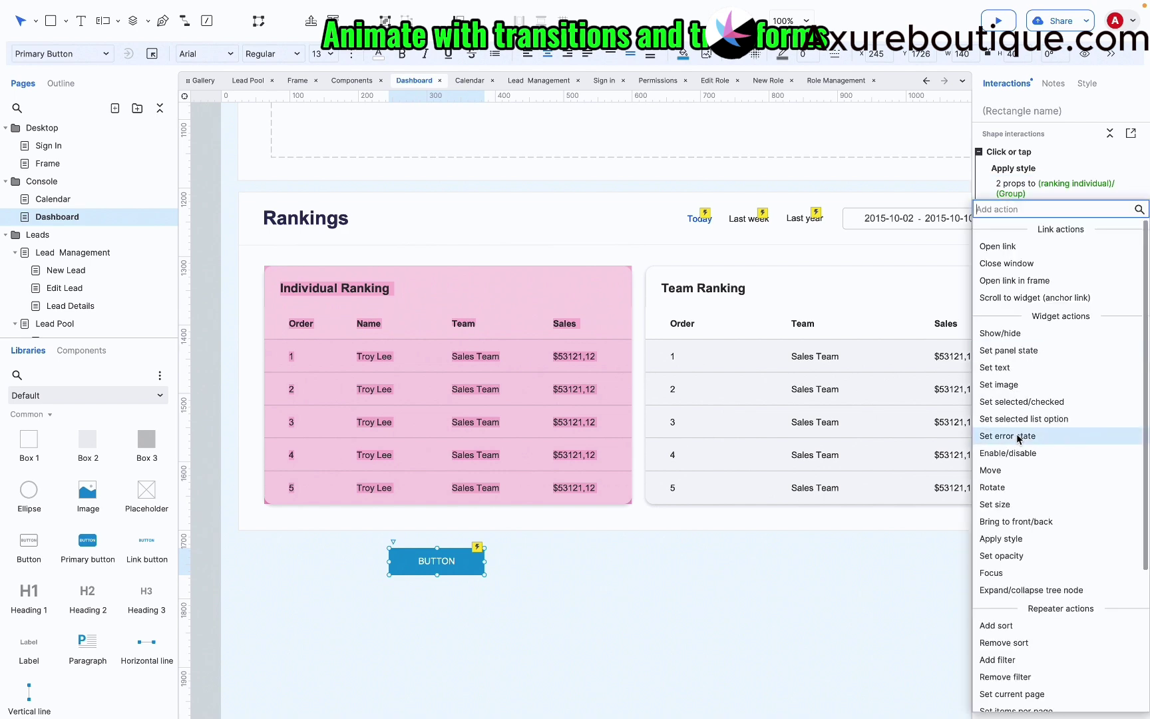
pyautogui.scroll(-3, 1016, 439)
pyautogui.click(991, 669)
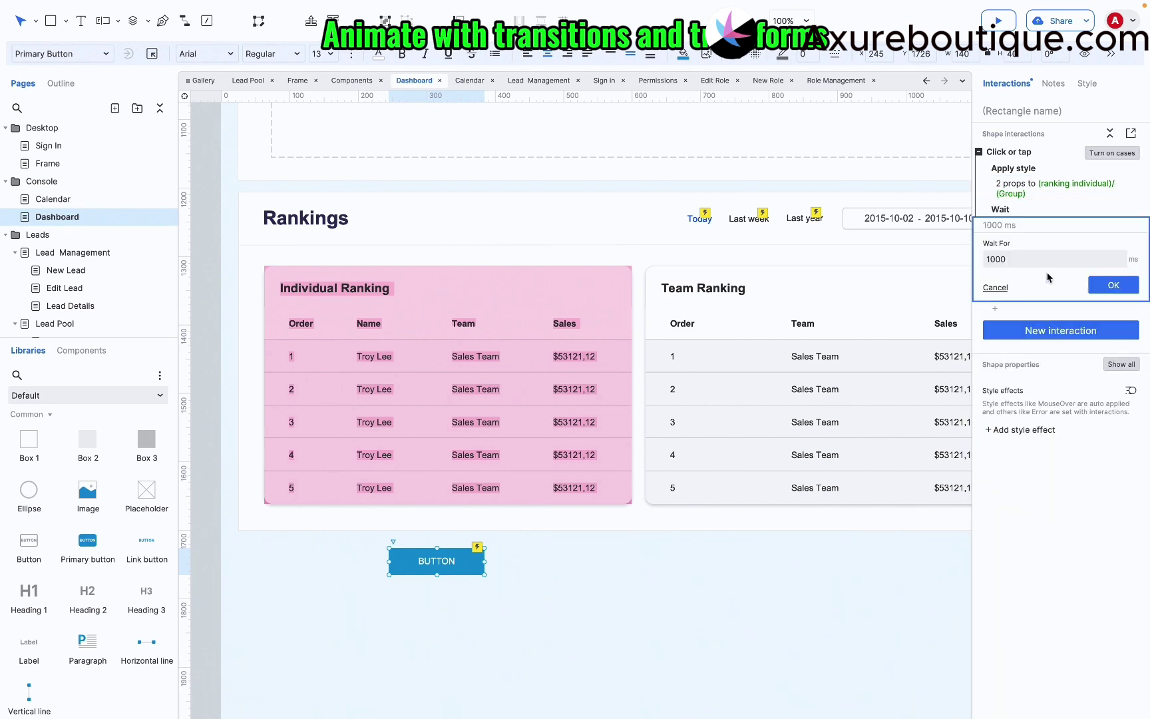
pyautogui.click(1123, 290)
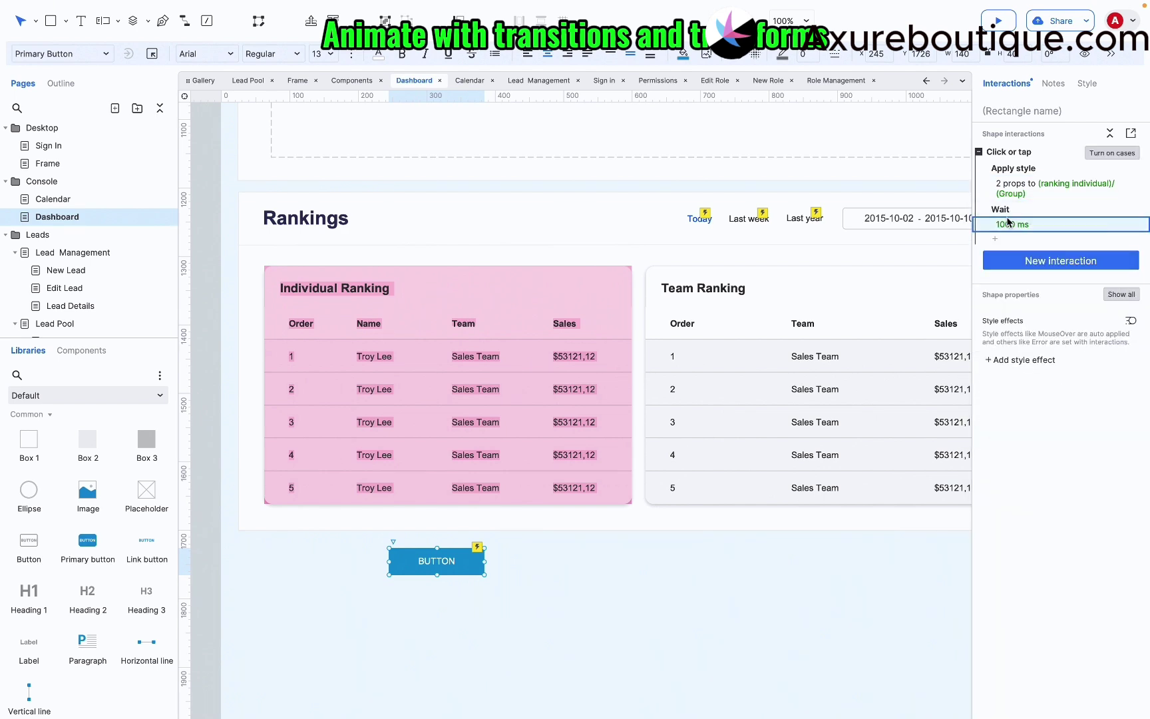
# - Copy the Apply style action and paste it after the Wait action
pyautogui.click(1015, 170)
pyautogui.hotkey('ctrl', 'c')
pyautogui.click(1018, 216)
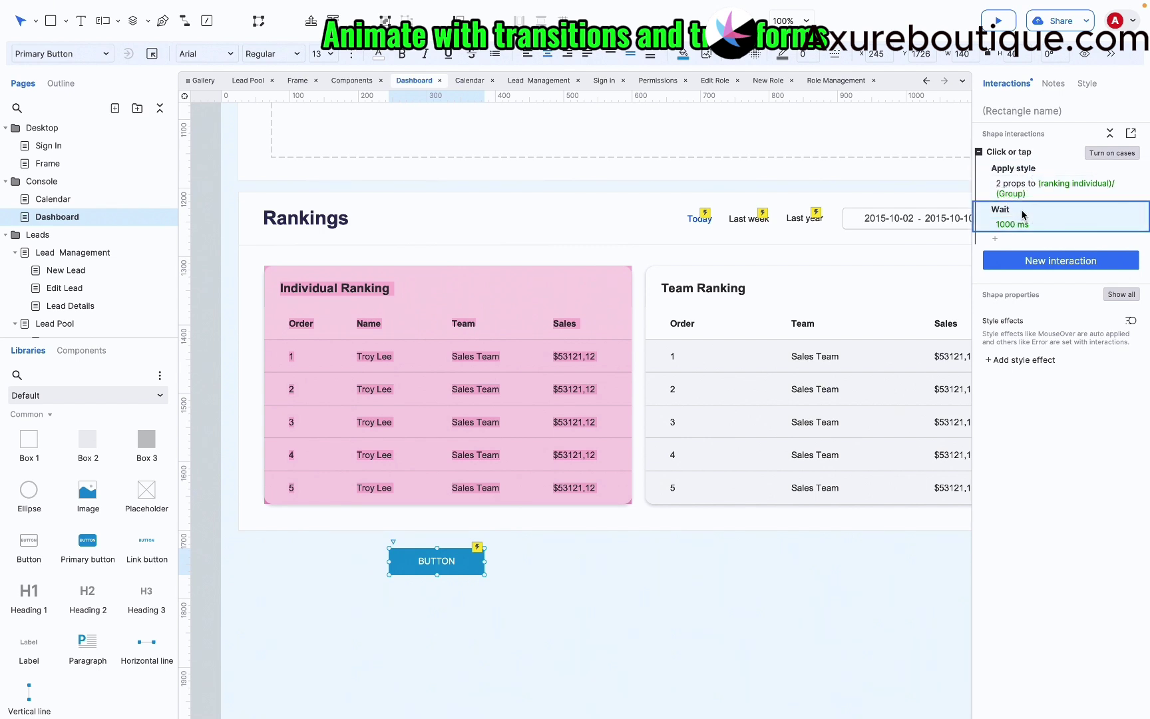
pyautogui.hotkey('ctrl', 'v')
# - Set the pasted Apply style action's transform to scale 1x and its rotation direction to Counterclockwise
pyautogui.click(1042, 261)
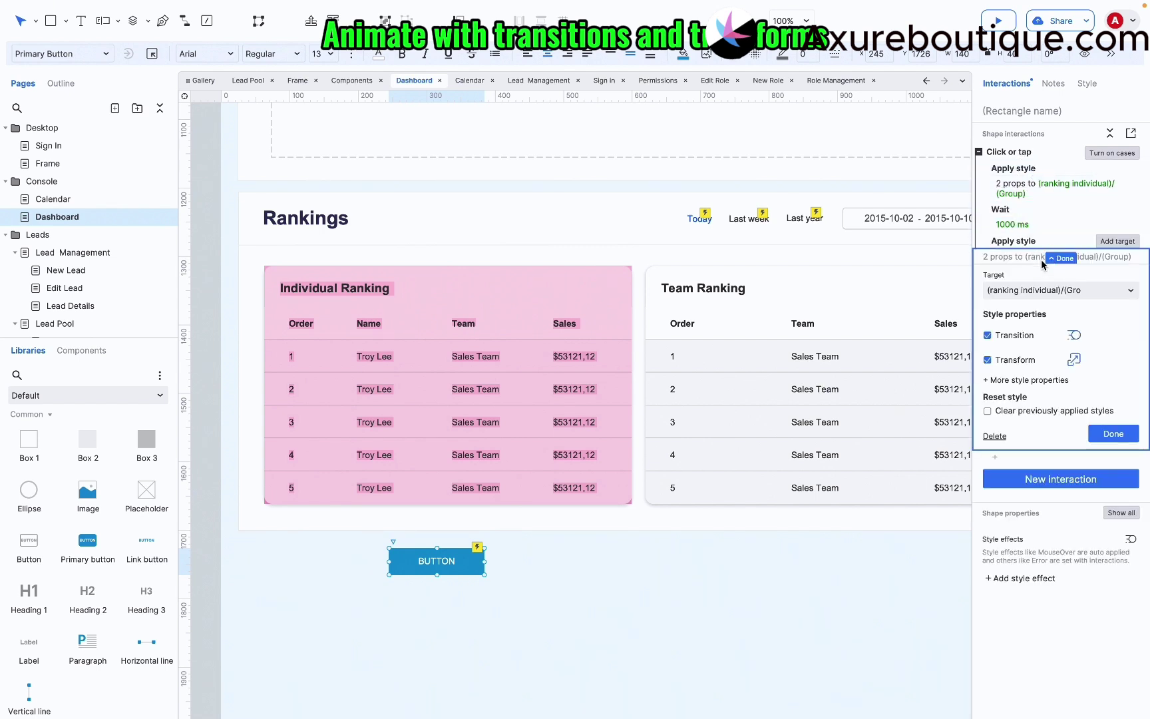
pyautogui.click(1073, 335)
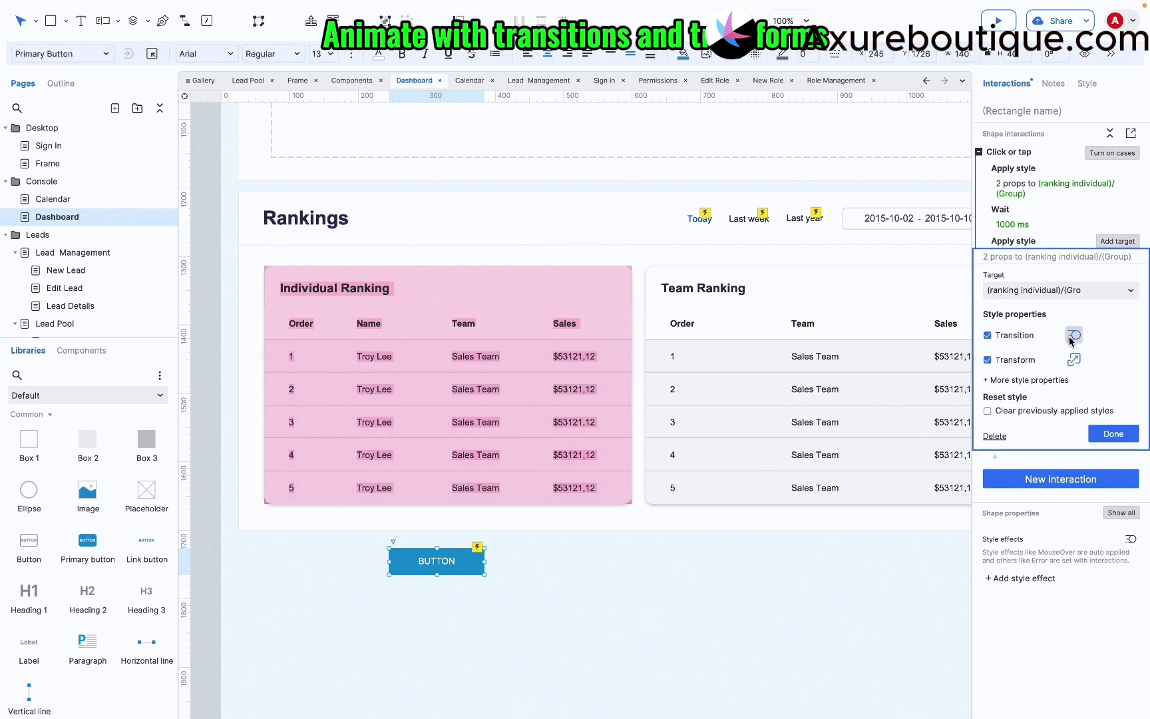
pyautogui.click(1073, 360)
pyautogui.click(995, 425)
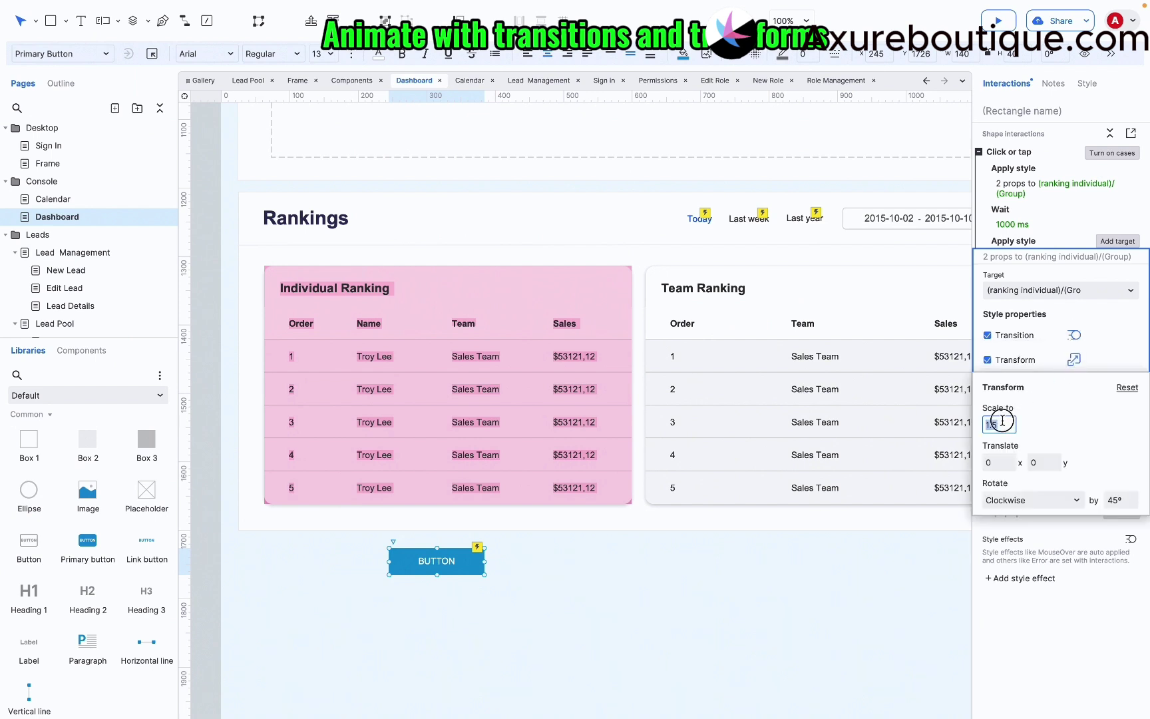
pyautogui.write('1')
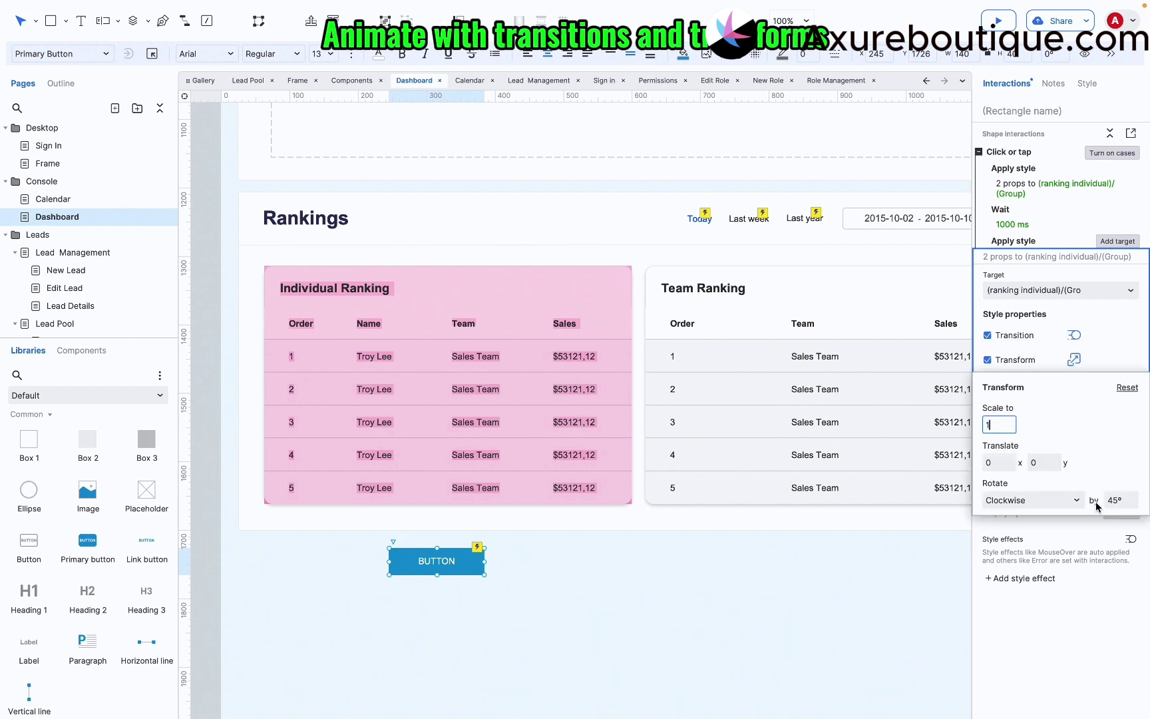
pyautogui.click(1037, 501)
pyautogui.click(1036, 537)
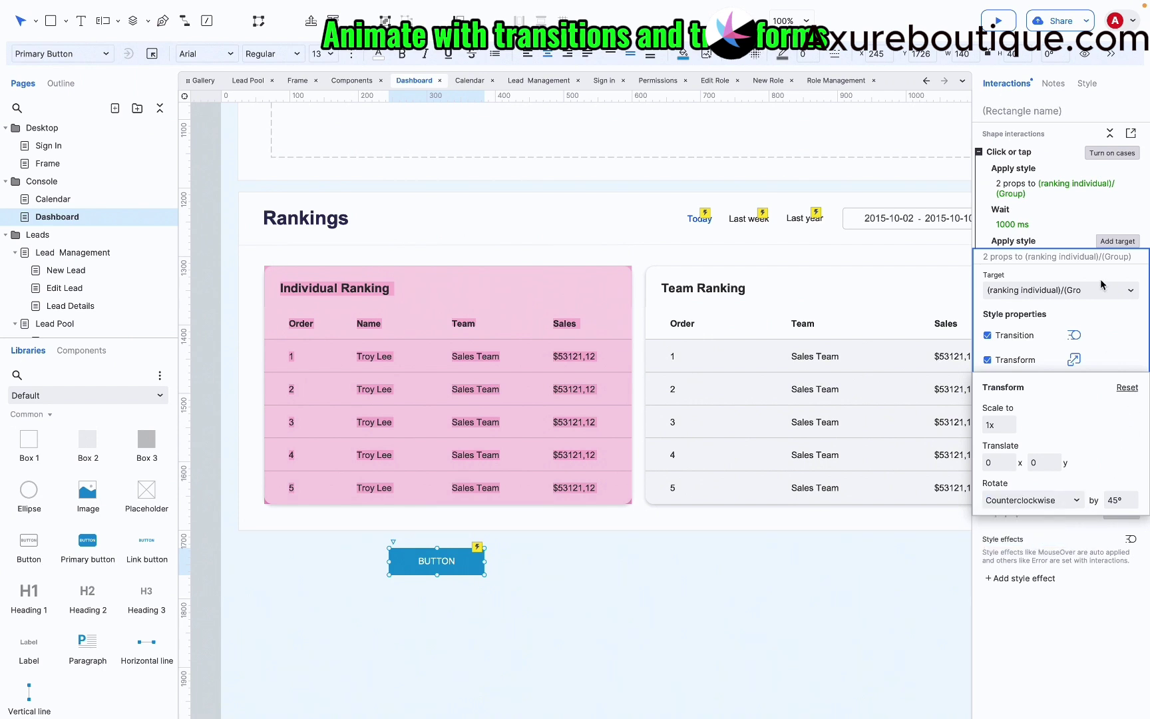
pyautogui.click(855, 581)
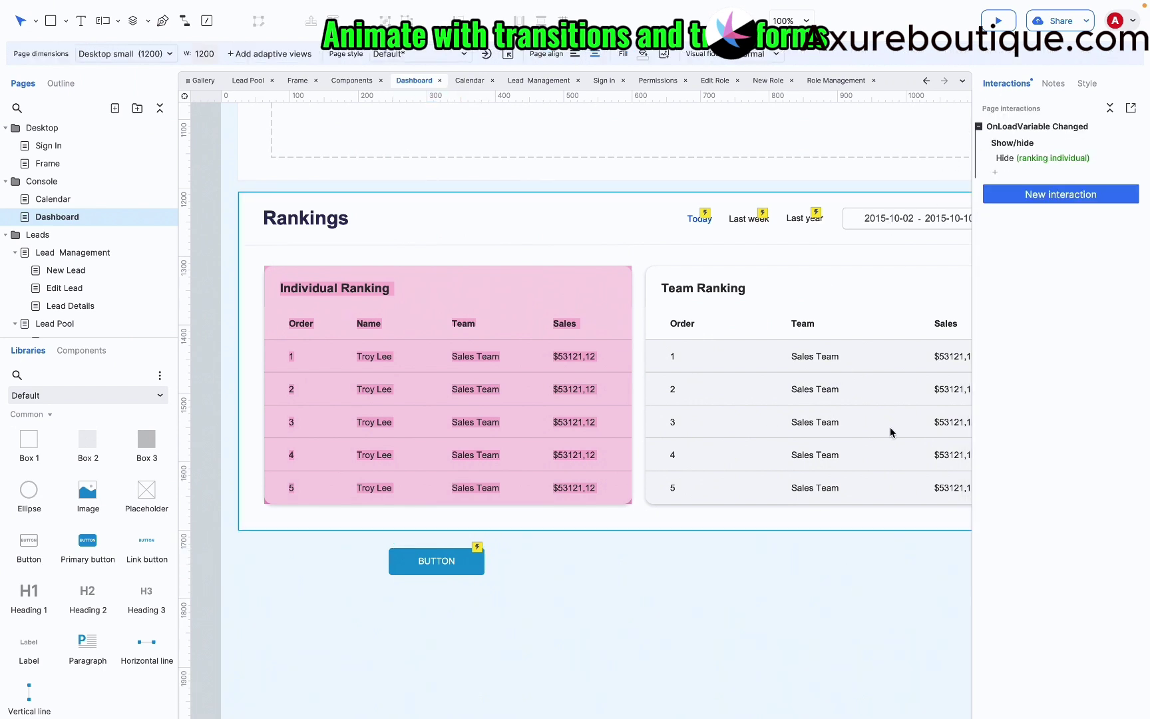
# - Preview the Dashboard page in the browser, run the button's scale and rotate animation on the Individual Ranking table, and close the preview
pyautogui.hotkey('ctrl', '.')
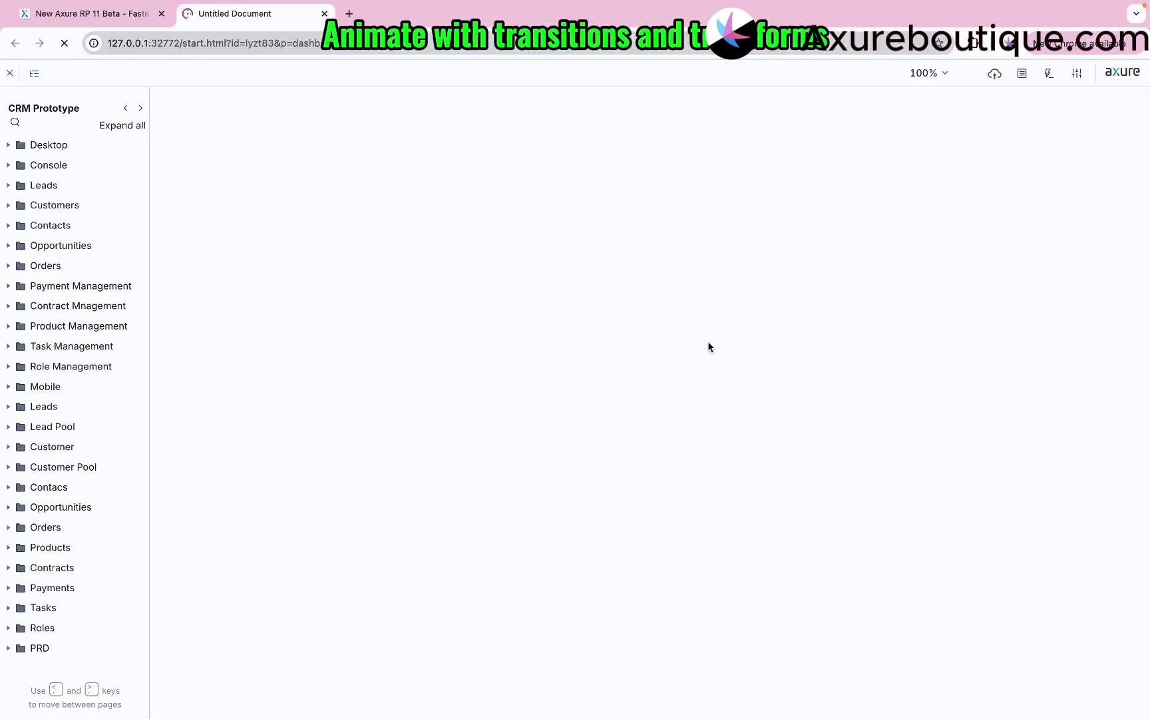
pyautogui.scroll(-8, 575, 377)
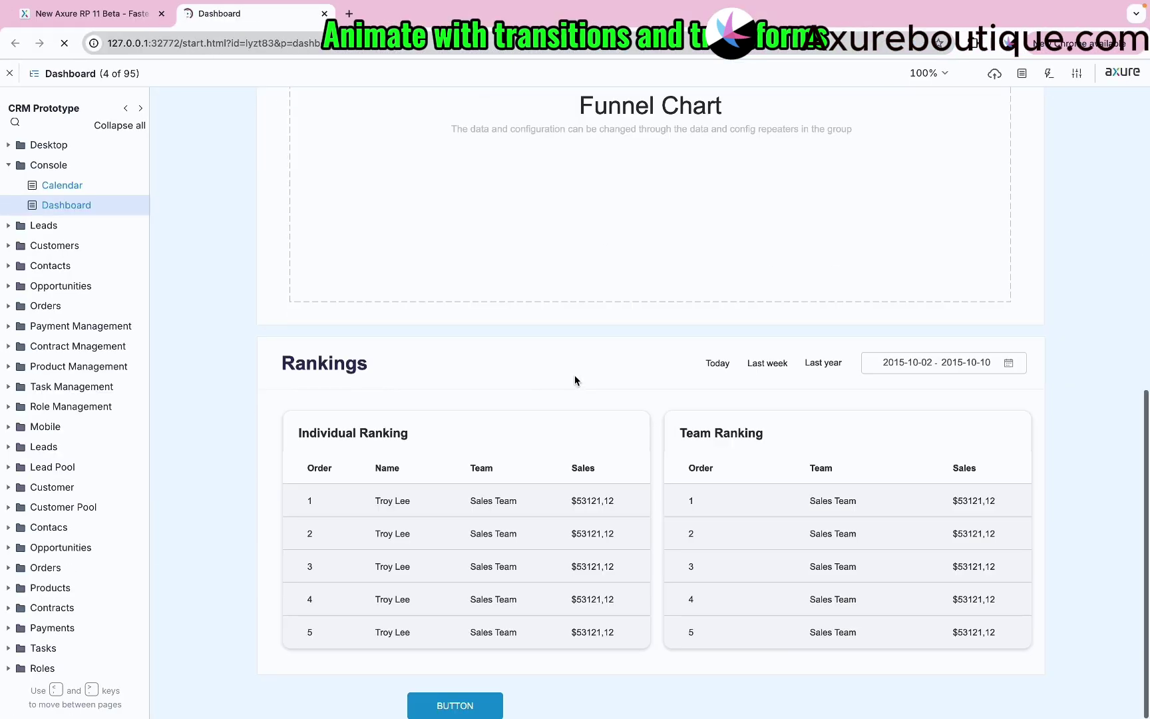
pyautogui.click(459, 709)
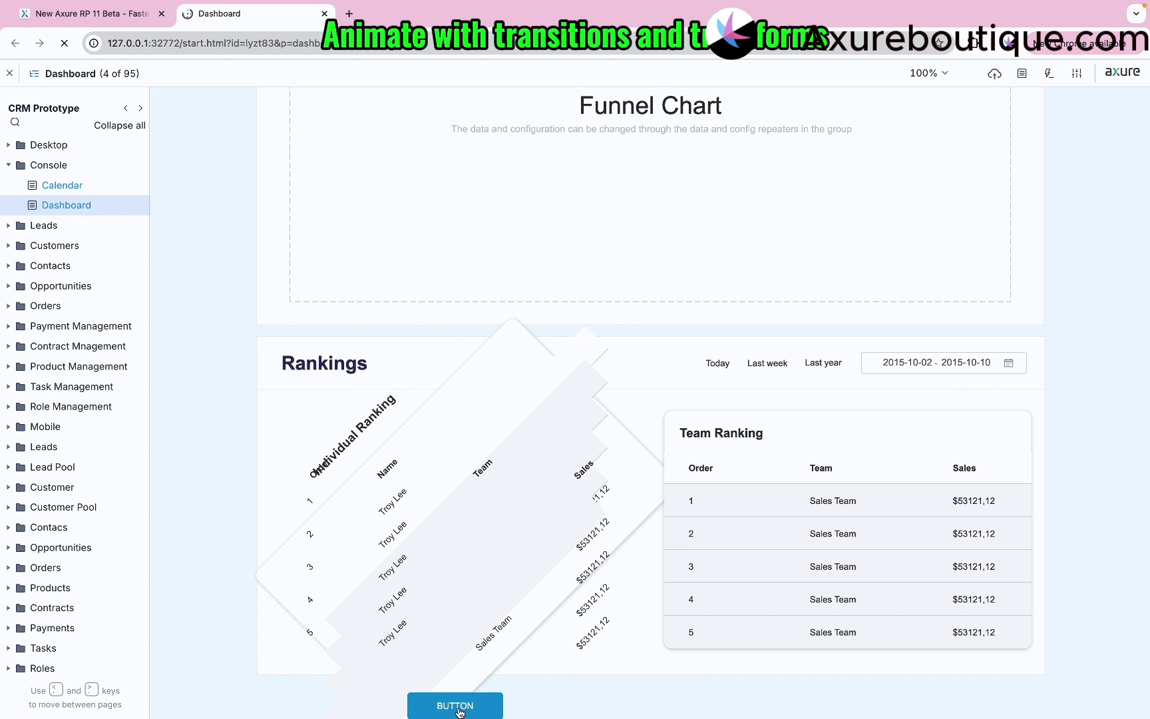
pyautogui.click(458, 709)
pyautogui.click(324, 14)
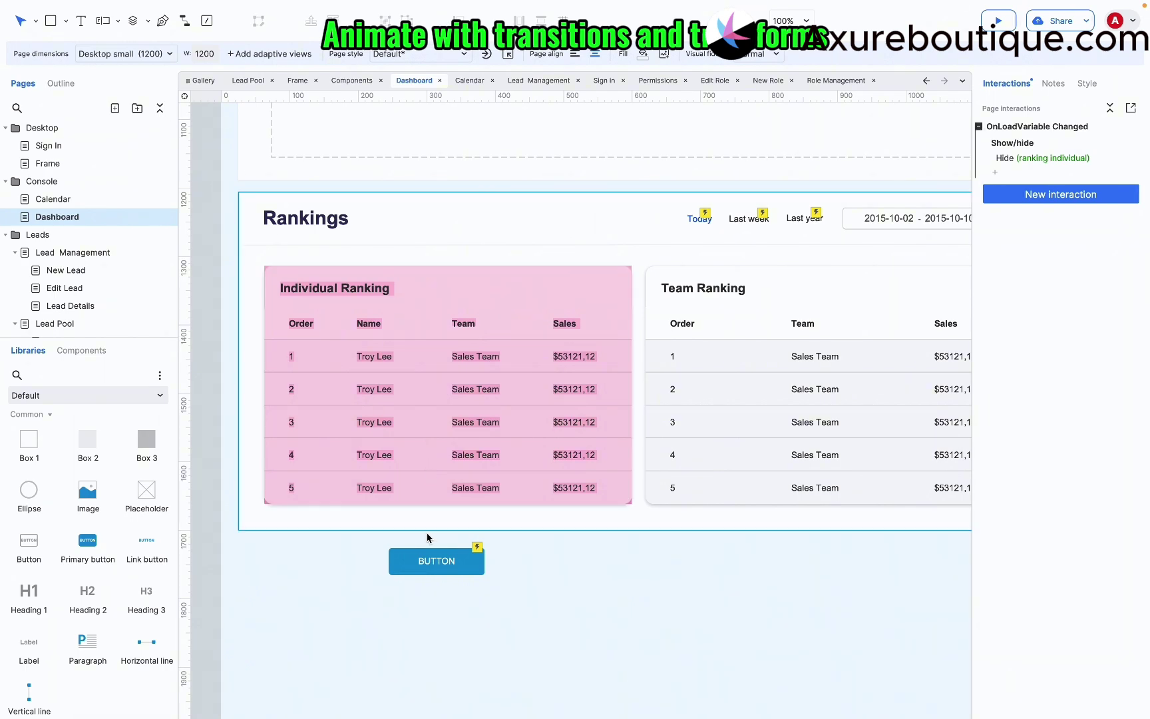
# - Remove the button below the Rankings section and turn the Individual Ranking component back into ordinary widgets
pyautogui.click(427, 560)
pyautogui.press('Tab')
pyautogui.press('Tab')
pyautogui.press('Tab')
pyautogui.press('Tab')
pyautogui.press('Tab')
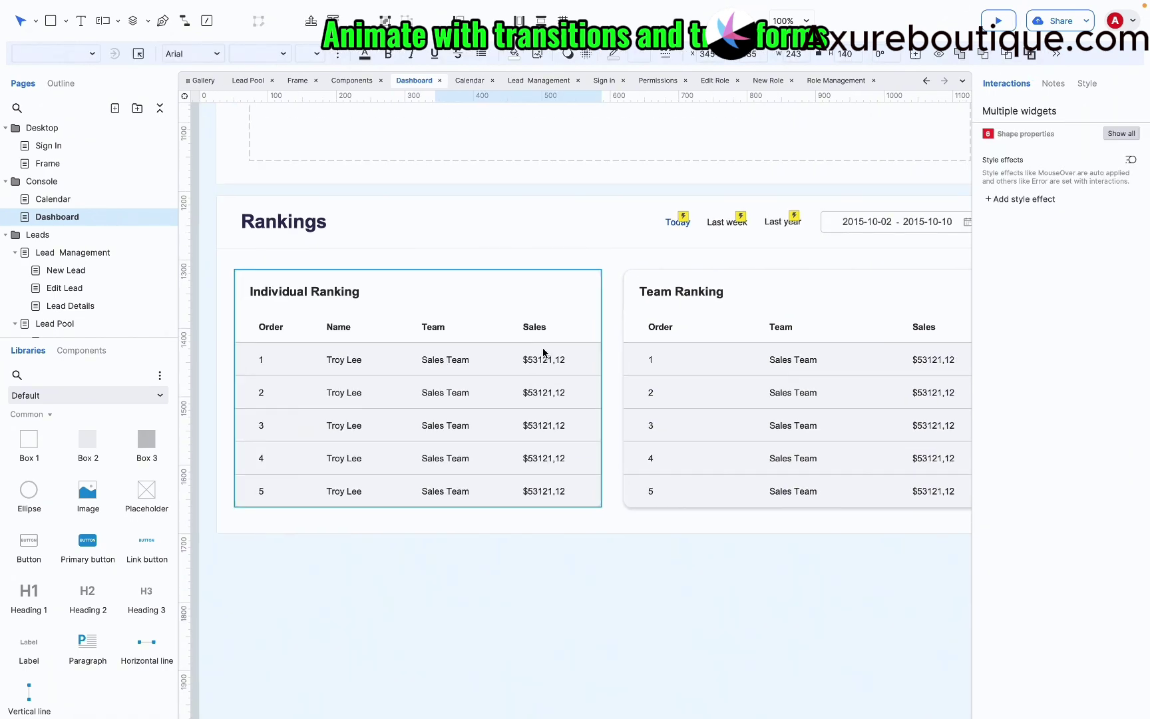
# - Convert the New Sales, New Opportunities, New Customers and New Leads cards in the Overview section into separate dynamic panels
pyautogui.rightClick(864, 293)
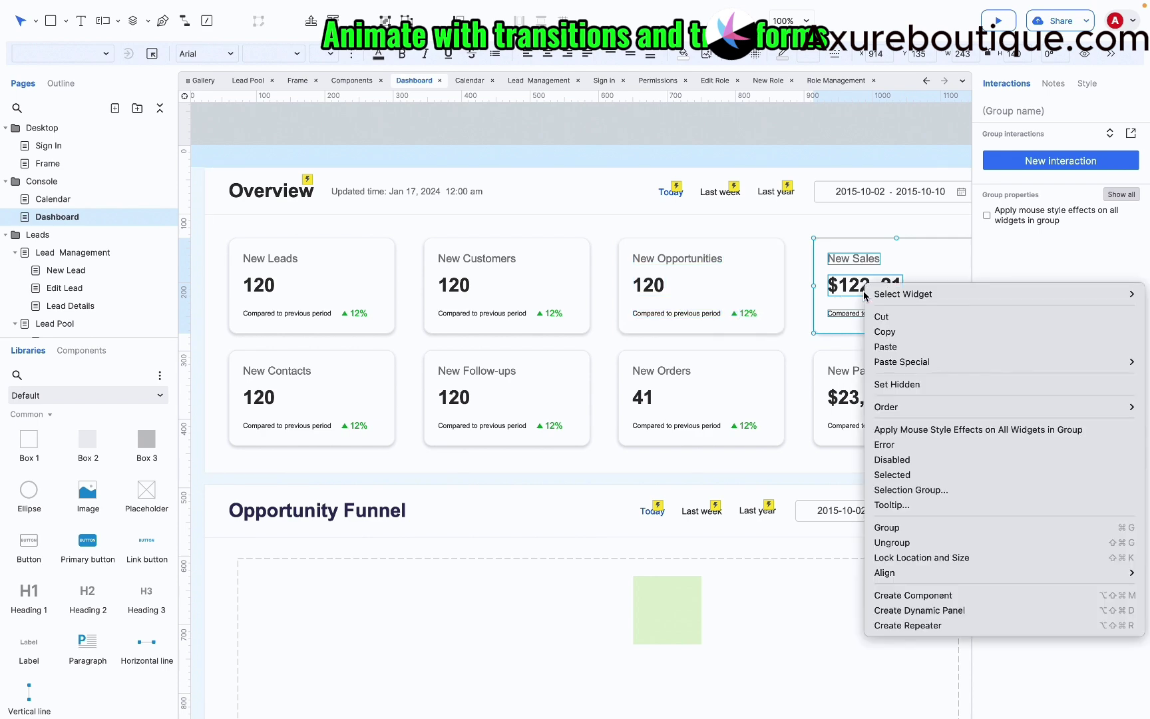
pyautogui.click(918, 610)
pyautogui.rightClick(693, 256)
pyautogui.click(735, 583)
pyautogui.rightClick(456, 300)
pyautogui.click(509, 626)
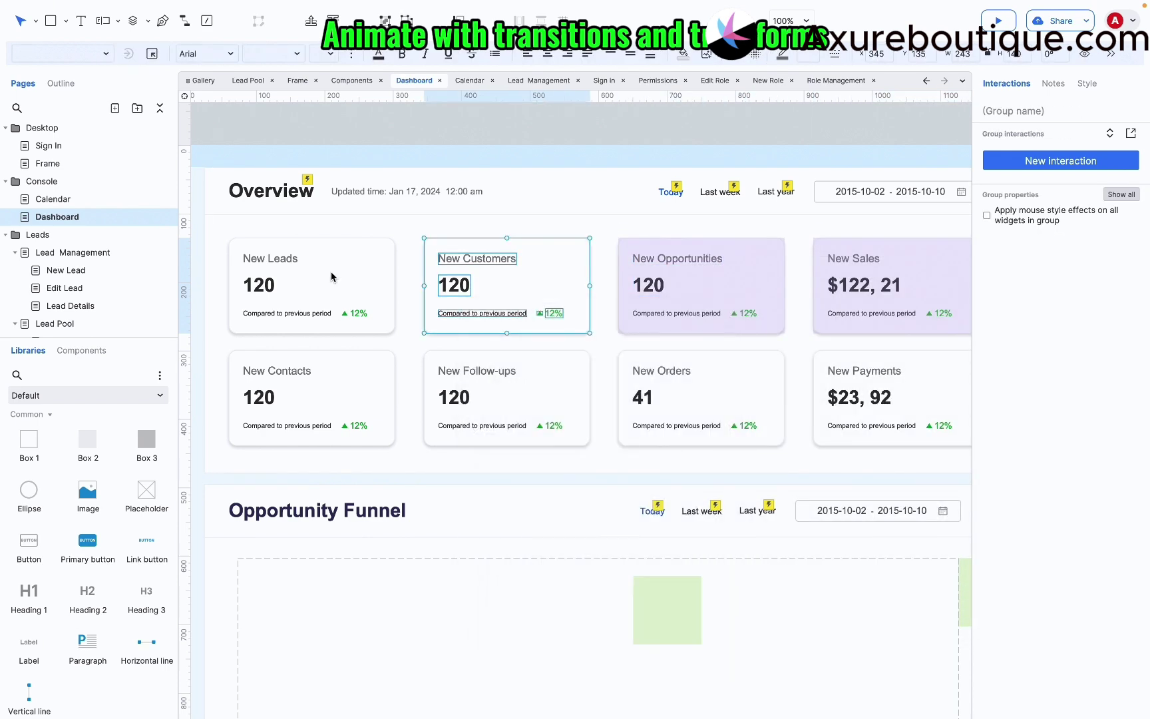
pyautogui.rightClick(333, 269)
pyautogui.moveTo(381, 562)
pyautogui.click(382, 596)
# - Convert the New Contacts, New Follow-ups, New Orders and New Payments cards into separate dynamic panels
pyautogui.rightClick(330, 363)
pyautogui.click(399, 688)
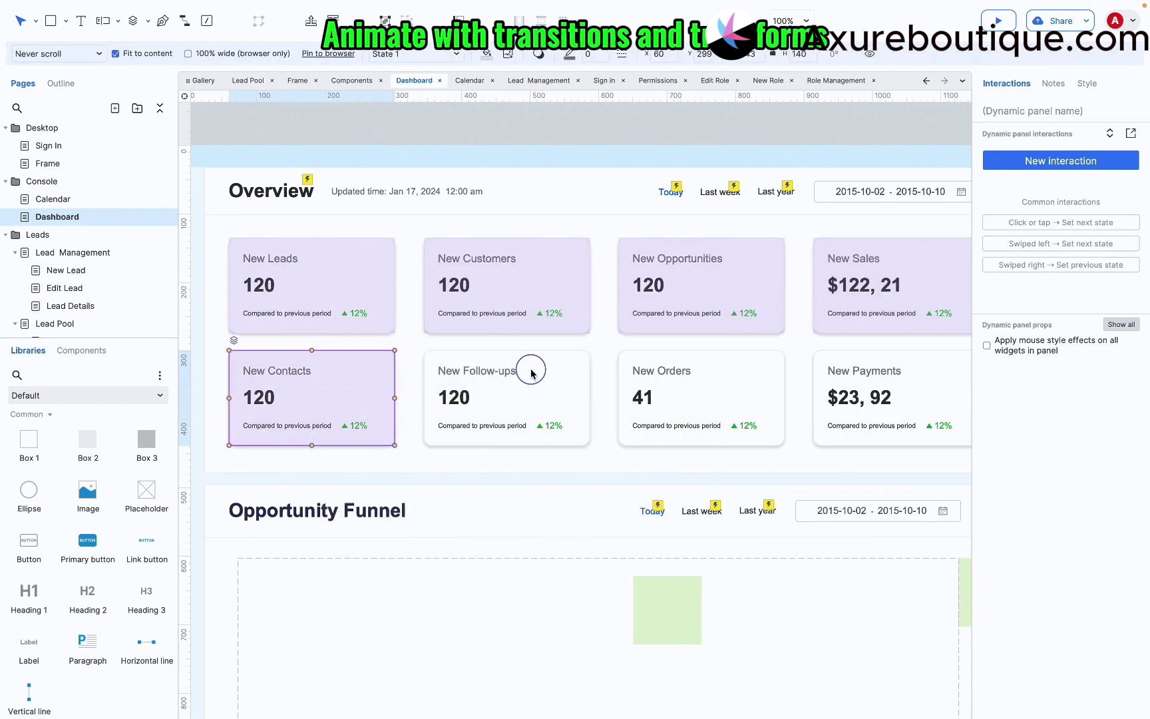
pyautogui.rightClick(532, 363)
pyautogui.click(587, 688)
pyautogui.rightClick(732, 359)
pyautogui.rightClick(599, 359)
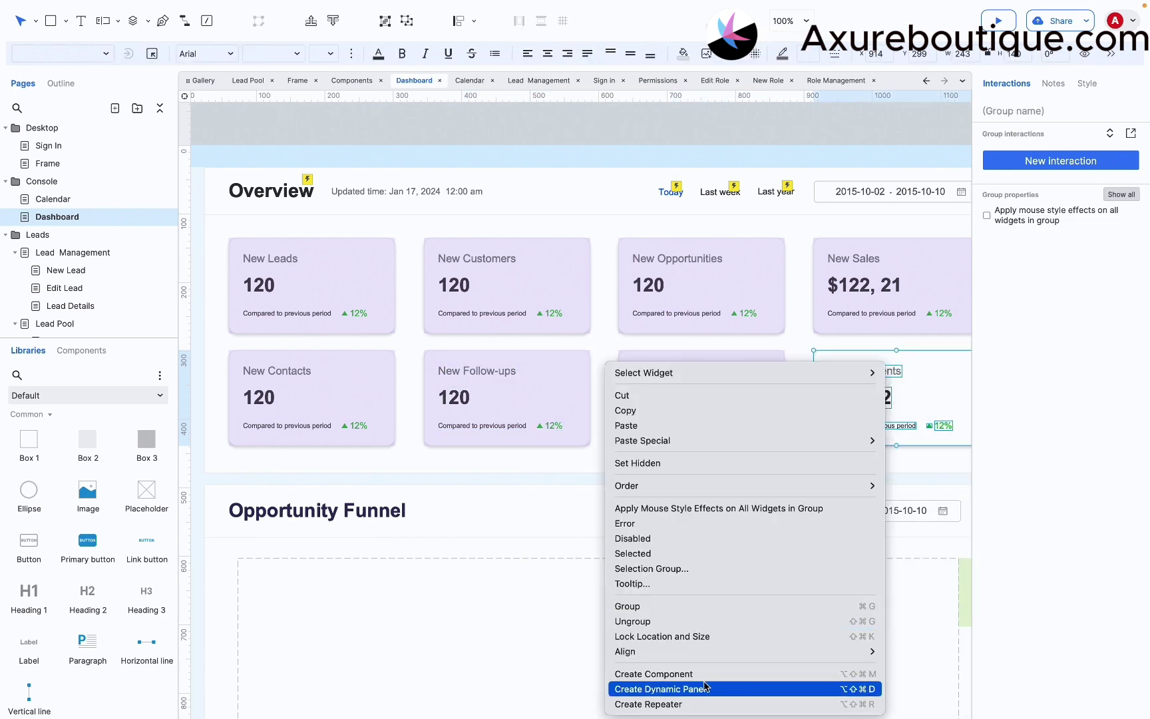
pyautogui.click(666, 689)
# - Form a third card row with two New Payments cards below New Contacts and New Follow-ups, and New Sales below New Orders
pyautogui.moveTo(851, 351); pyautogui.dragTo(353, 344)
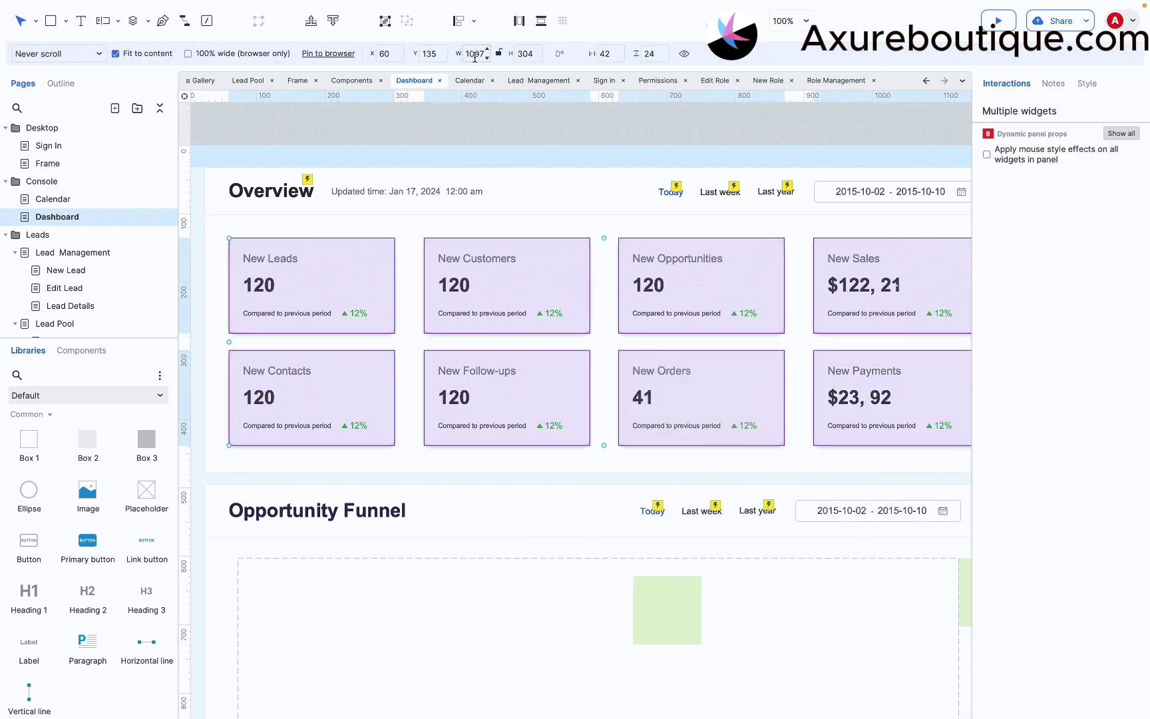
pyautogui.click(885, 386)
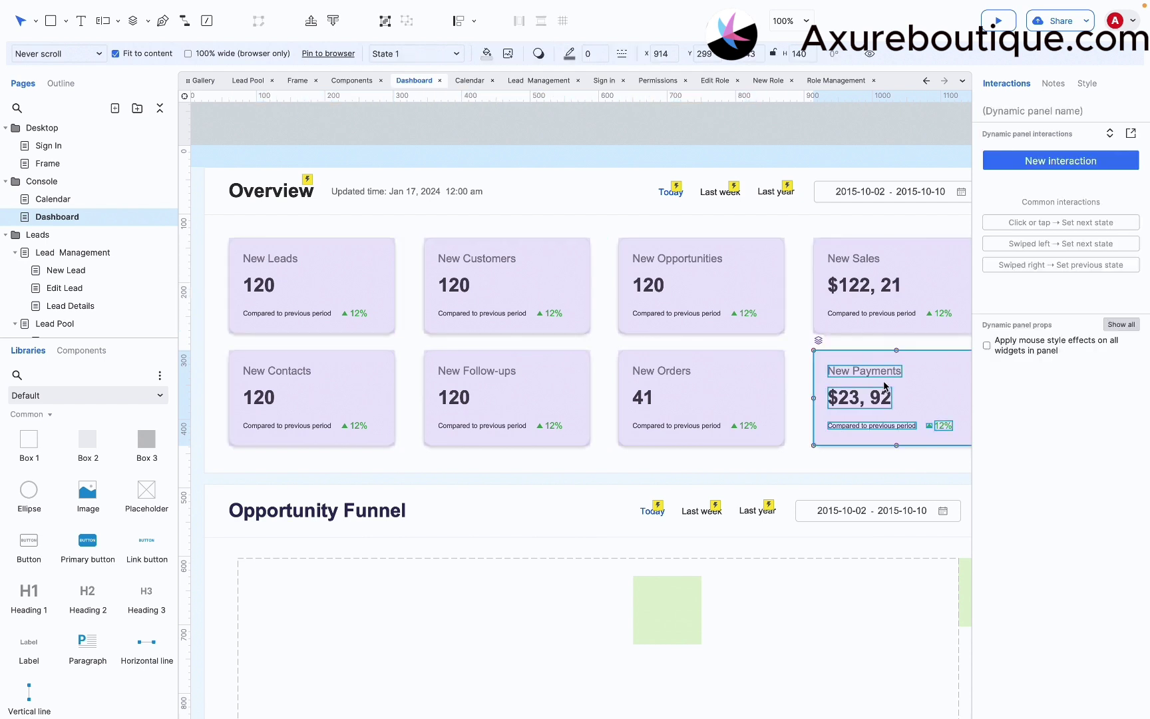
pyautogui.moveTo(886, 382); pyautogui.dragTo(490, 496)
pyautogui.moveTo(917, 289); pyautogui.dragTo(644, 492)
# - Distribute all nine Overview cards evenly on a grid and move the set to X 230, Y 145
pyautogui.moveTo(662, 226); pyautogui.dragTo(485, 469)
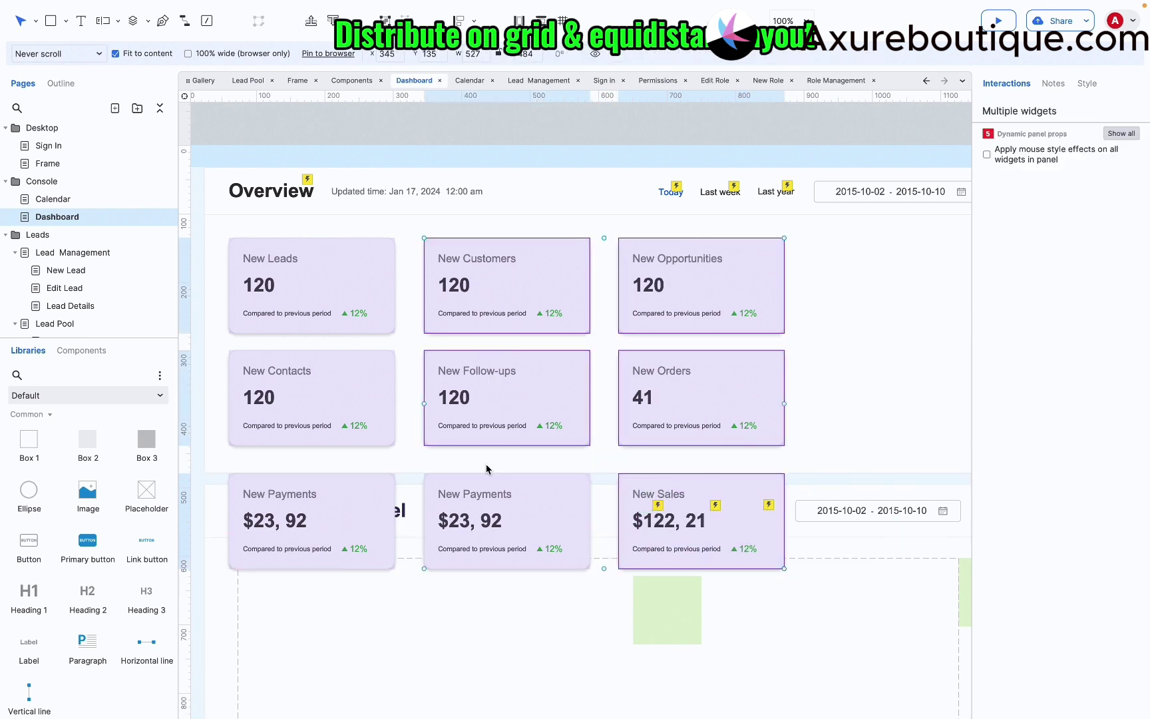
pyautogui.keyDown('shift'); pyautogui.click(348, 322); pyautogui.keyUp('shift')
pyautogui.click(563, 23)
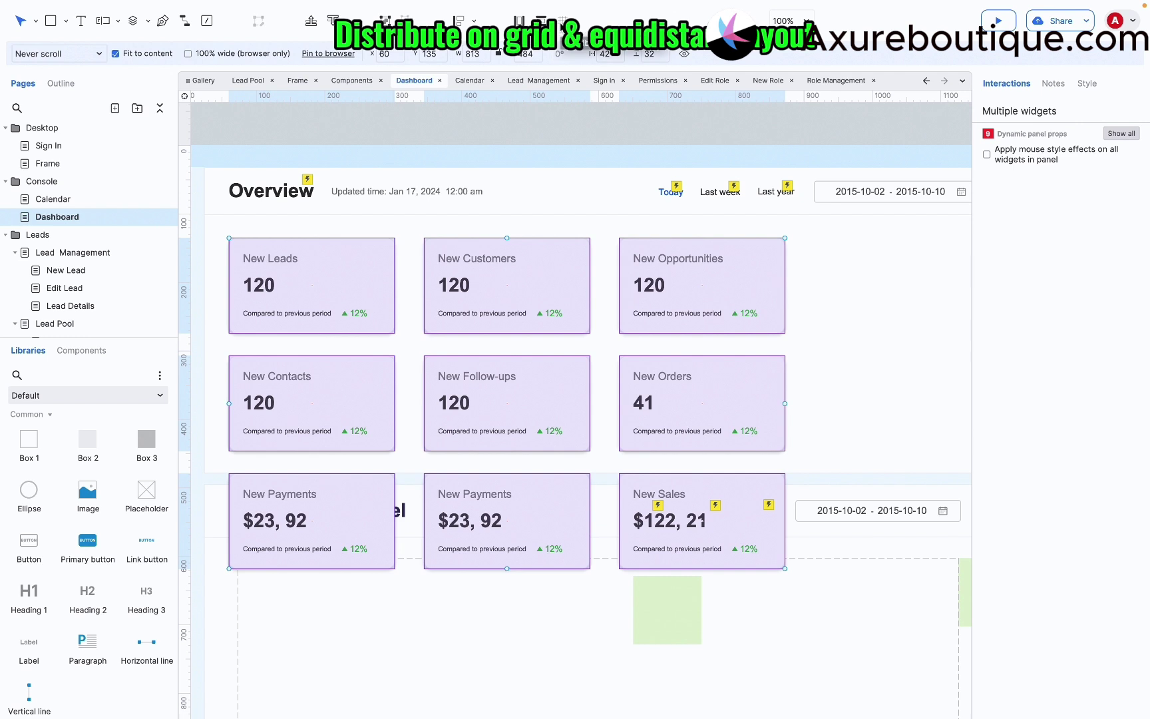
pyautogui.moveTo(671, 316); pyautogui.dragTo(788, 318)
pyautogui.click(538, 631)
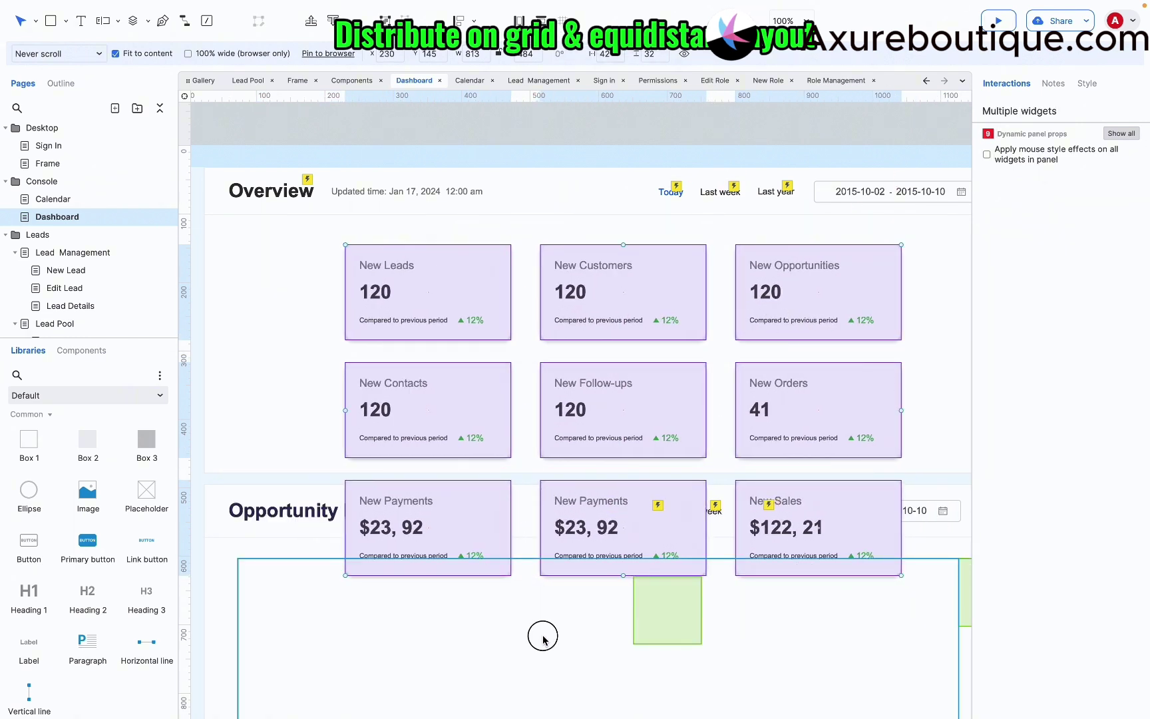
# - Select the New Opportunities and New Customers cards in the upper row of the card grid
pyautogui.click(823, 293)
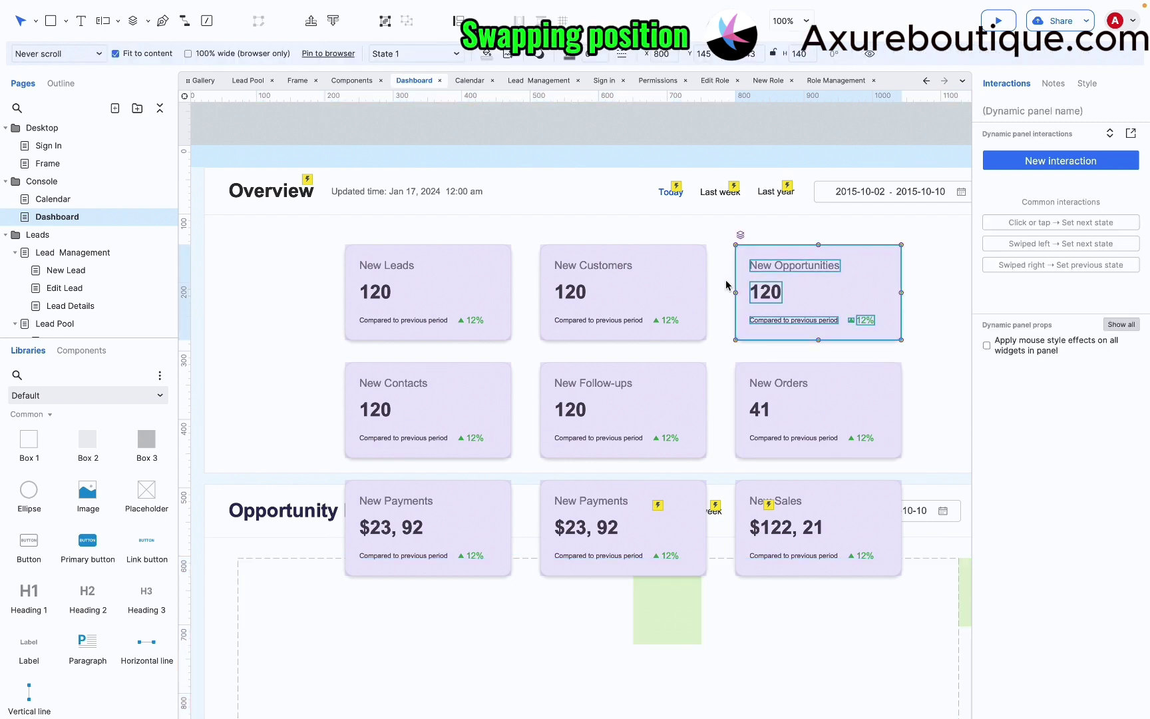
pyautogui.keyDown('shift'); pyautogui.click(673, 291); pyautogui.keyUp('shift')
pyautogui.click(629, 305)
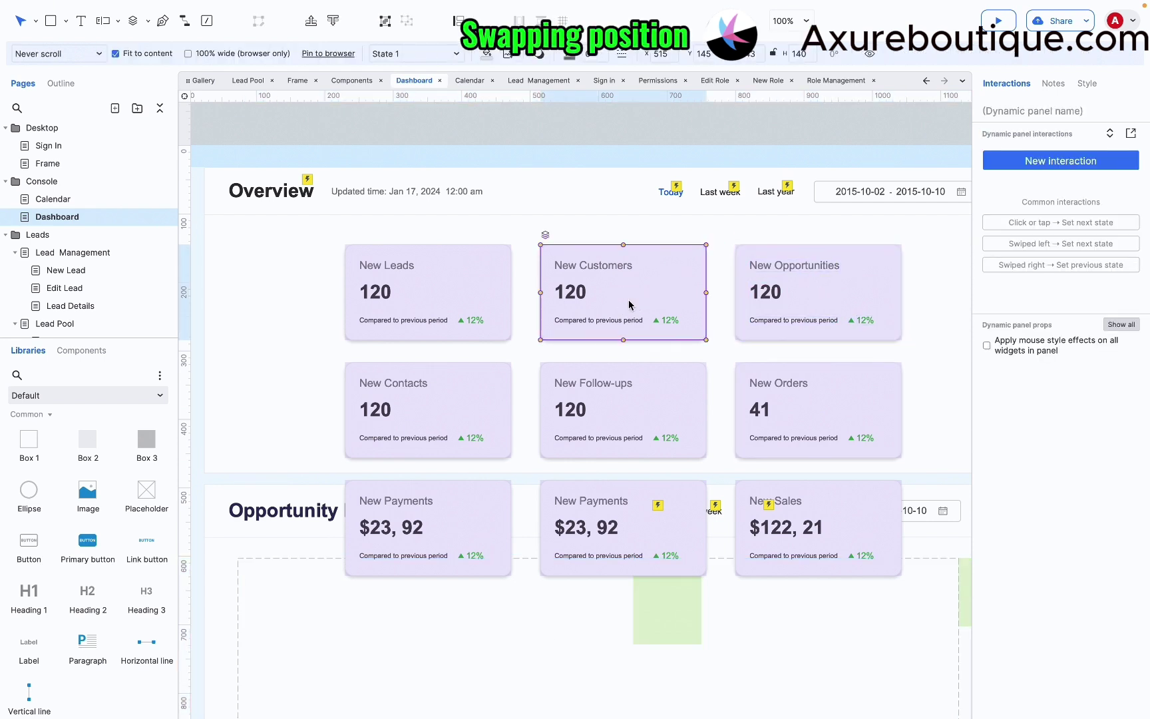